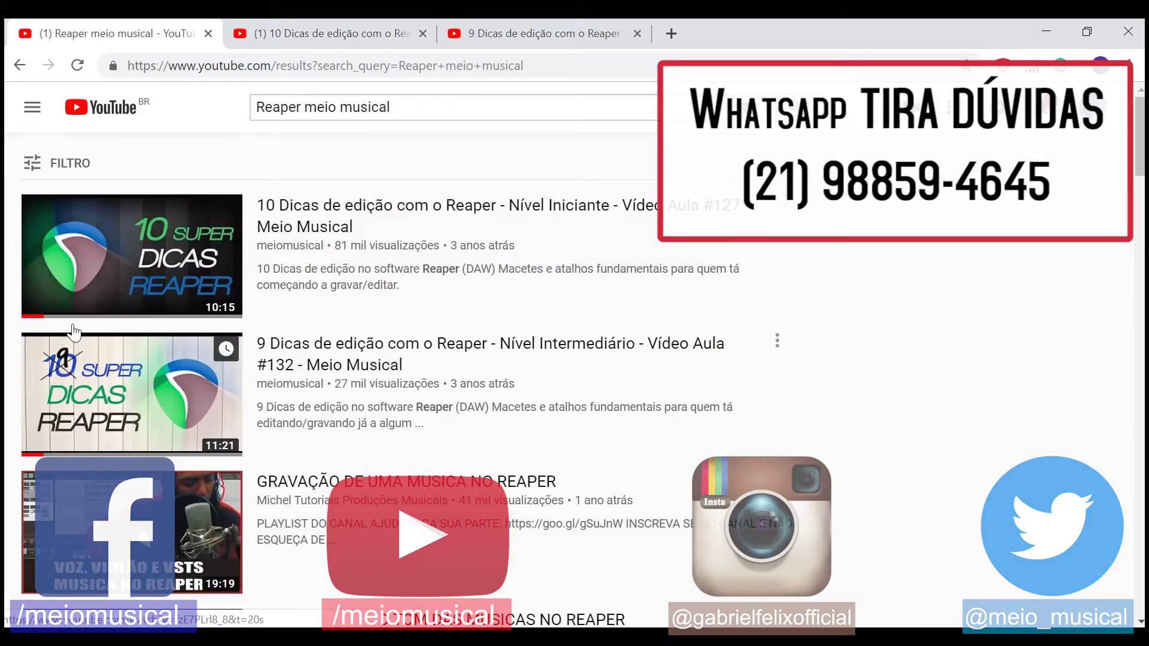
# Open the video "10 Dicas de edição com o Reaper - Nível Iniciante" and look over its page down to the description
pyautogui.click(181, 293)
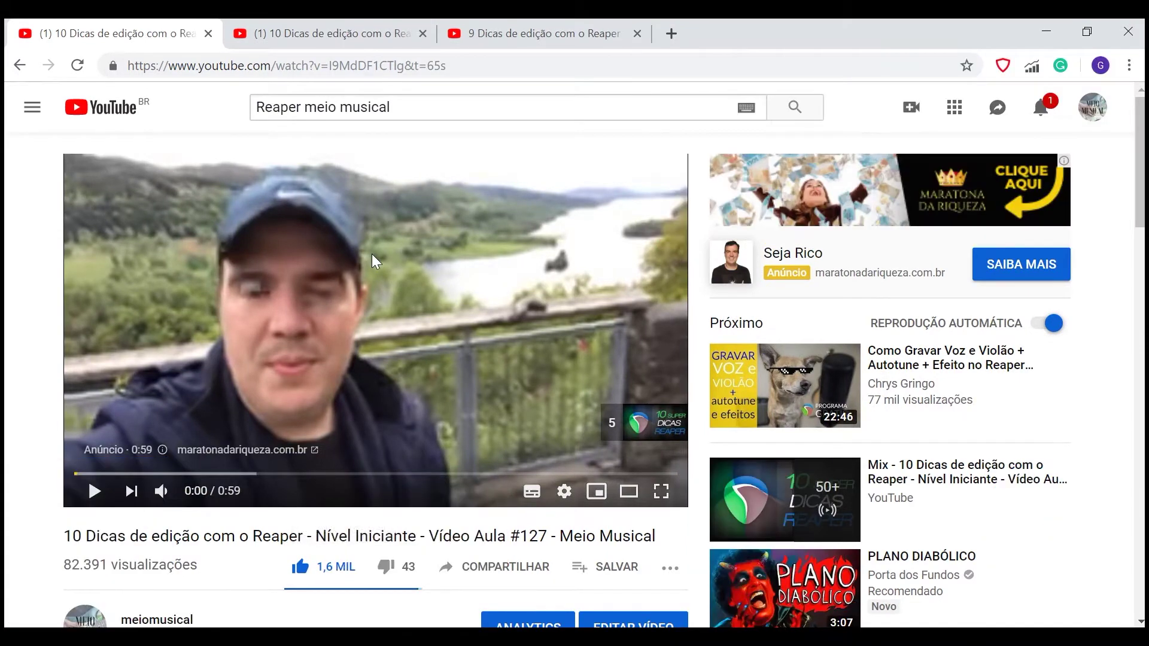
pyautogui.scroll(-6, 120, 428)
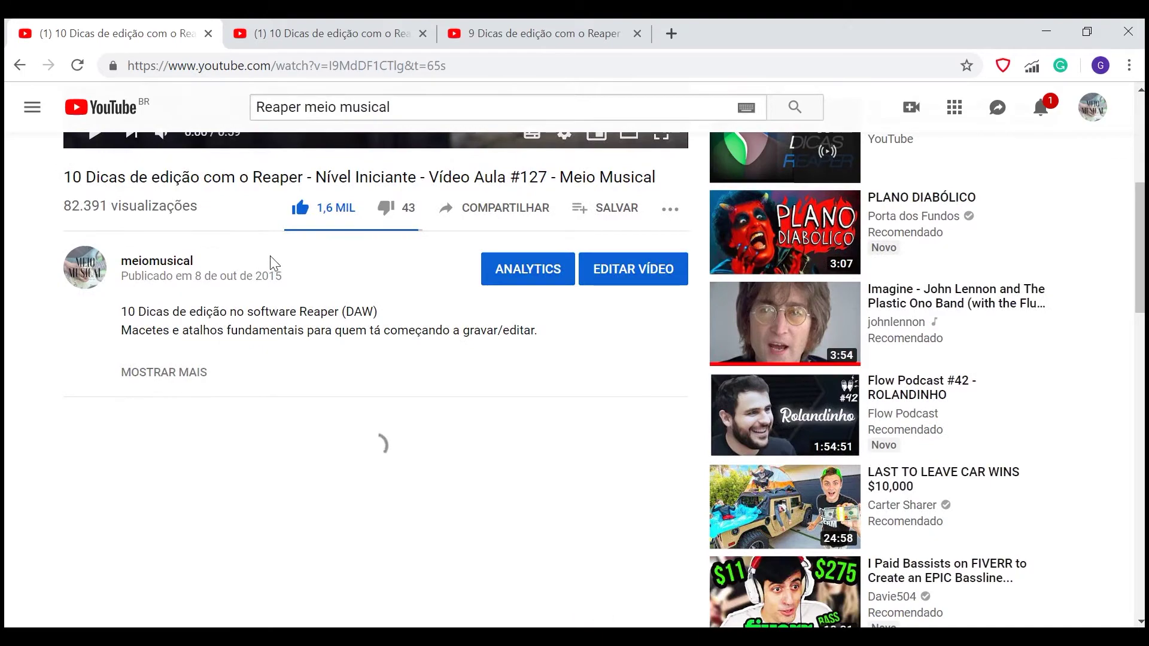
pyautogui.scroll(6, 328, 261)
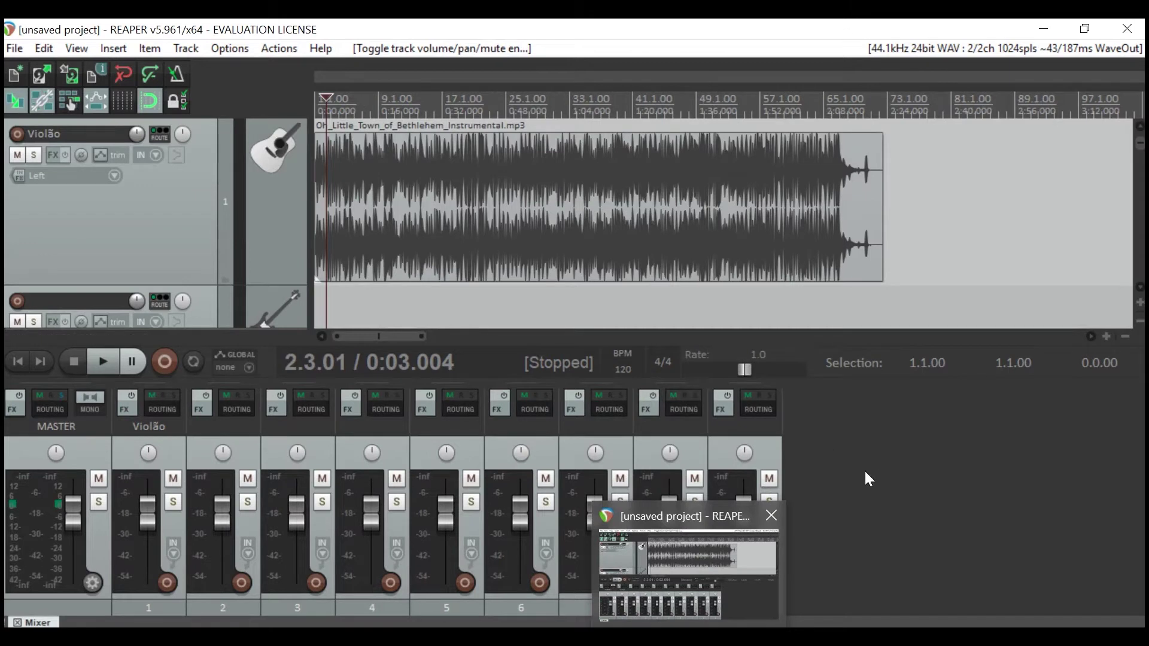
# Switch to REAPER, select the Violão track and look through the project's track list
pyautogui.click(189, 221)
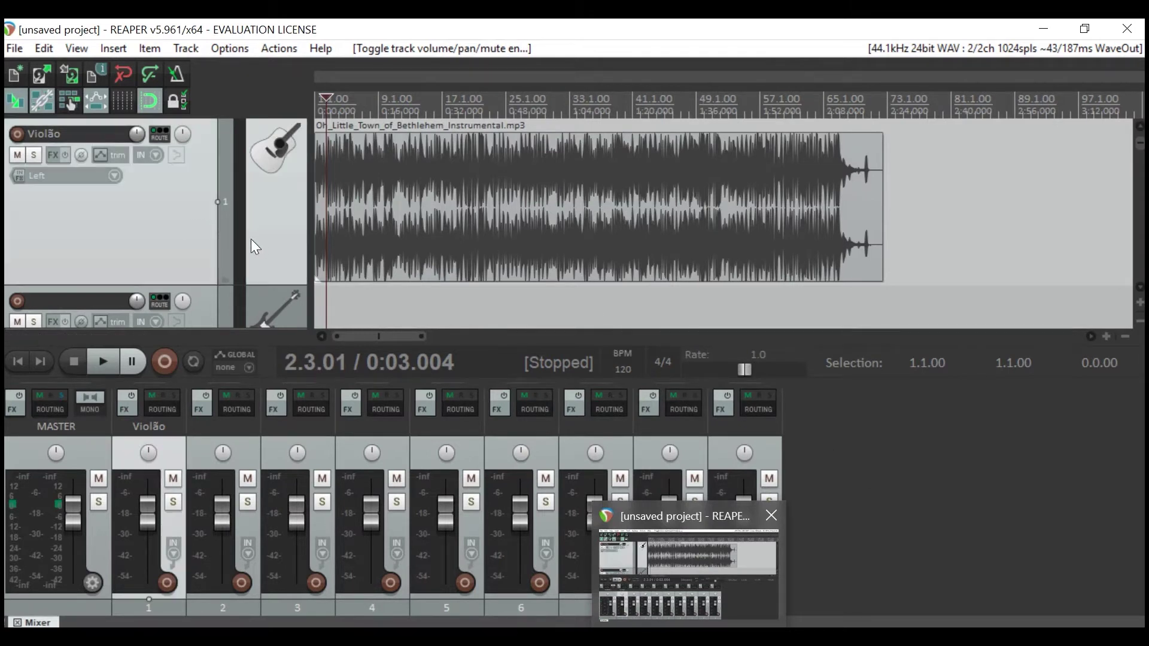
pyautogui.scroll(-3, 194, 221)
pyautogui.scroll(3, 184, 203)
pyautogui.scroll(-5, 198, 204)
pyautogui.scroll(3, 224, 178)
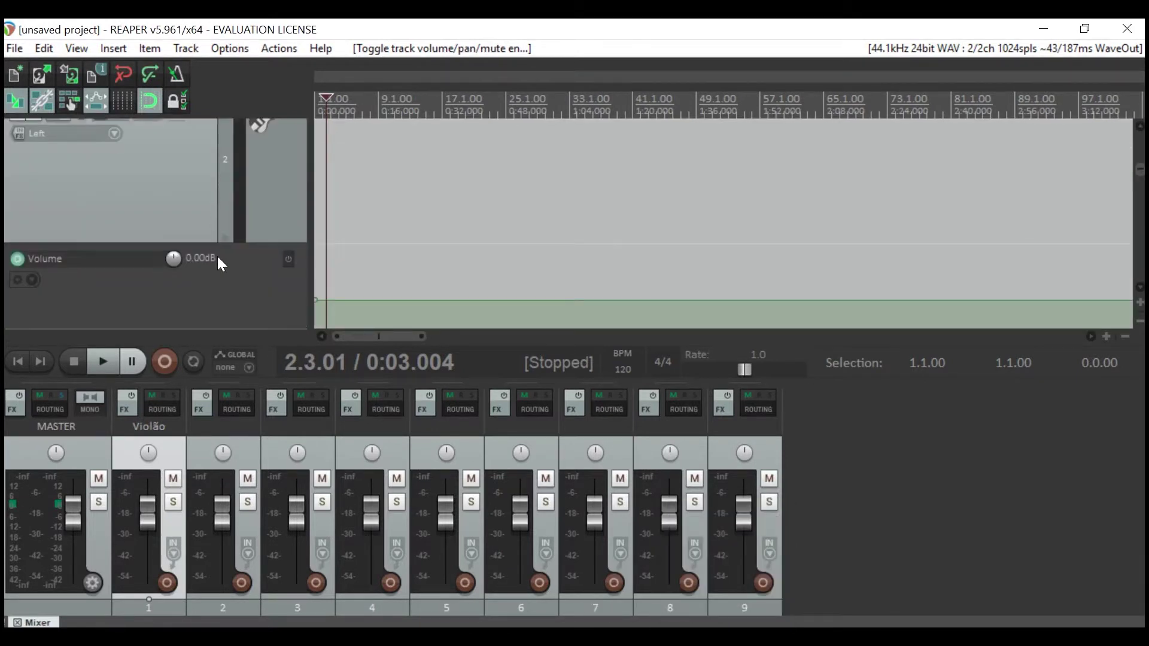
pyautogui.scroll(-3, 243, 234)
pyautogui.scroll(8, 263, 221)
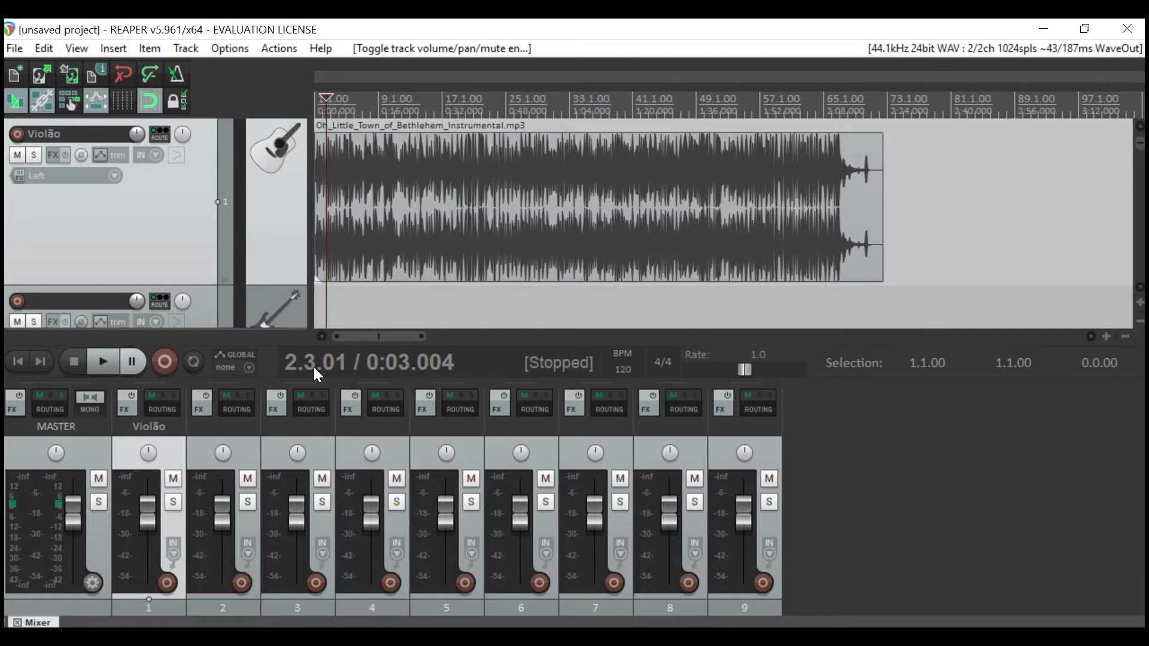
# Pan the Violão track 100% right, and swing it over to the left side
pyautogui.moveTo(146, 458); pyautogui.dragTo(146, 407)
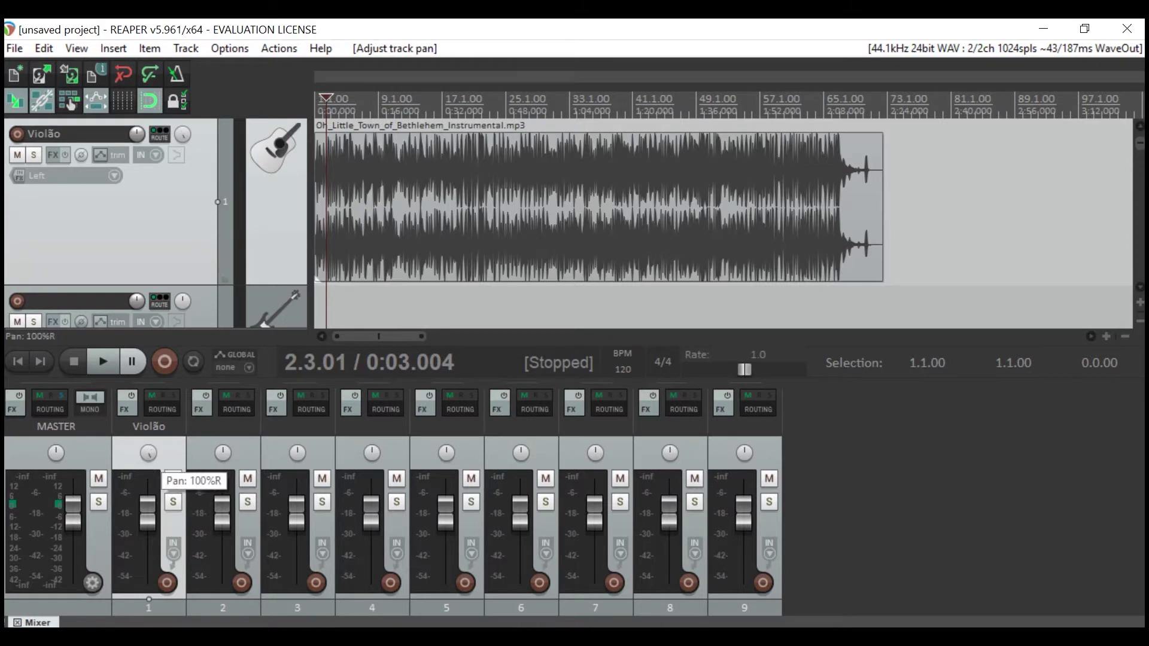
pyautogui.moveTo(149, 455)
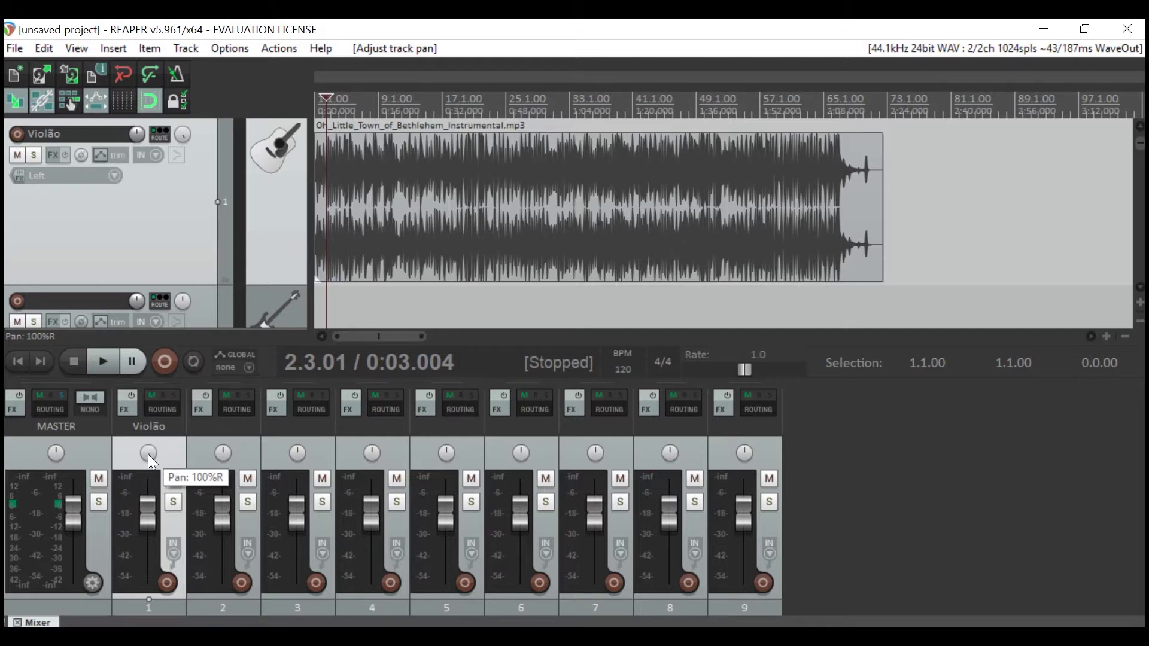
pyautogui.moveTo(149, 454); pyautogui.dragTo(148, 481)
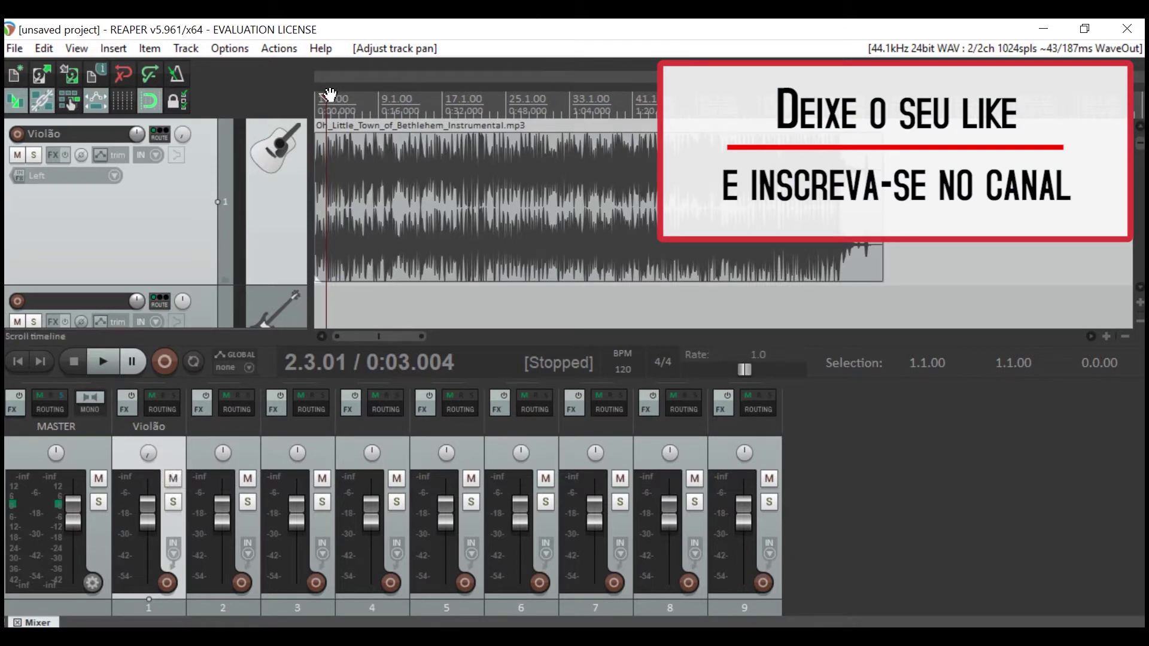
# Play the project from the start and pan the Violão track to 47% right during playback
pyautogui.click(326, 97)
pyautogui.moveTo(298, 99); pyautogui.dragTo(267, 103)
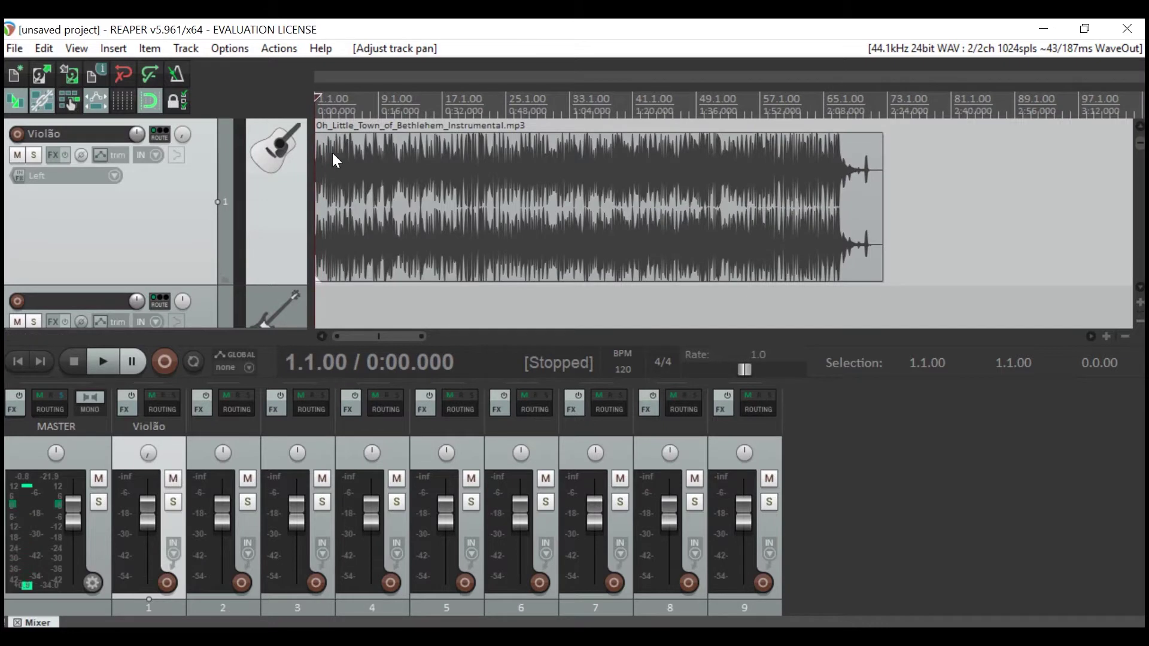
pyautogui.press('space')
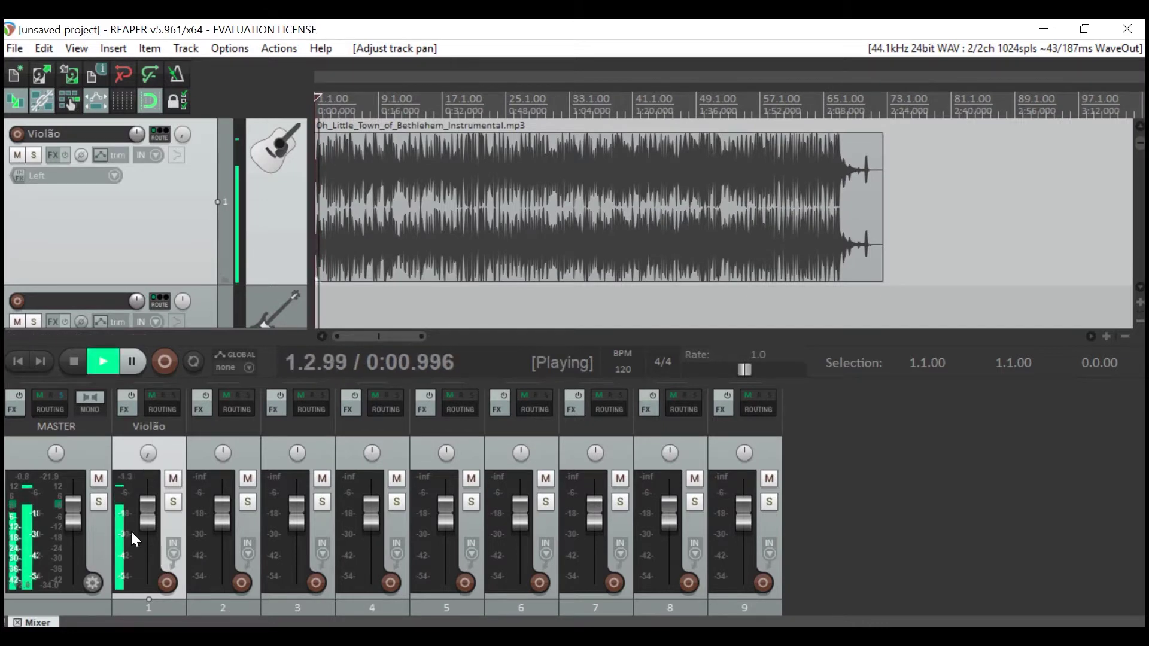
pyautogui.moveTo(153, 455)
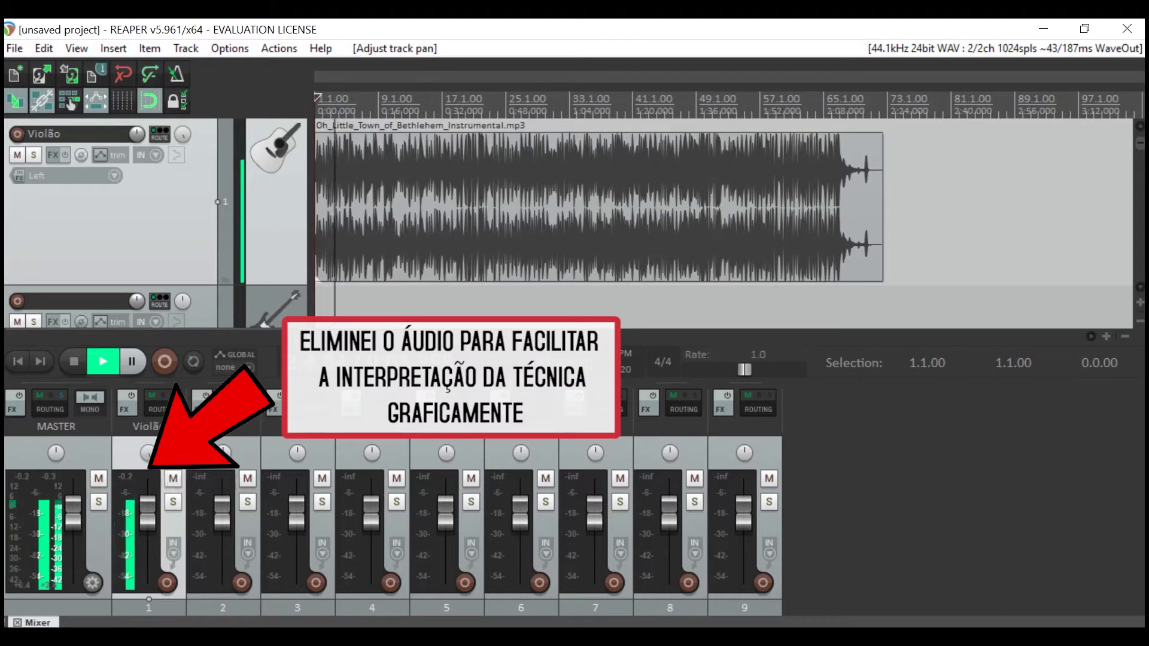
pyautogui.moveTo(153, 455); pyautogui.dragTo(153, 437)
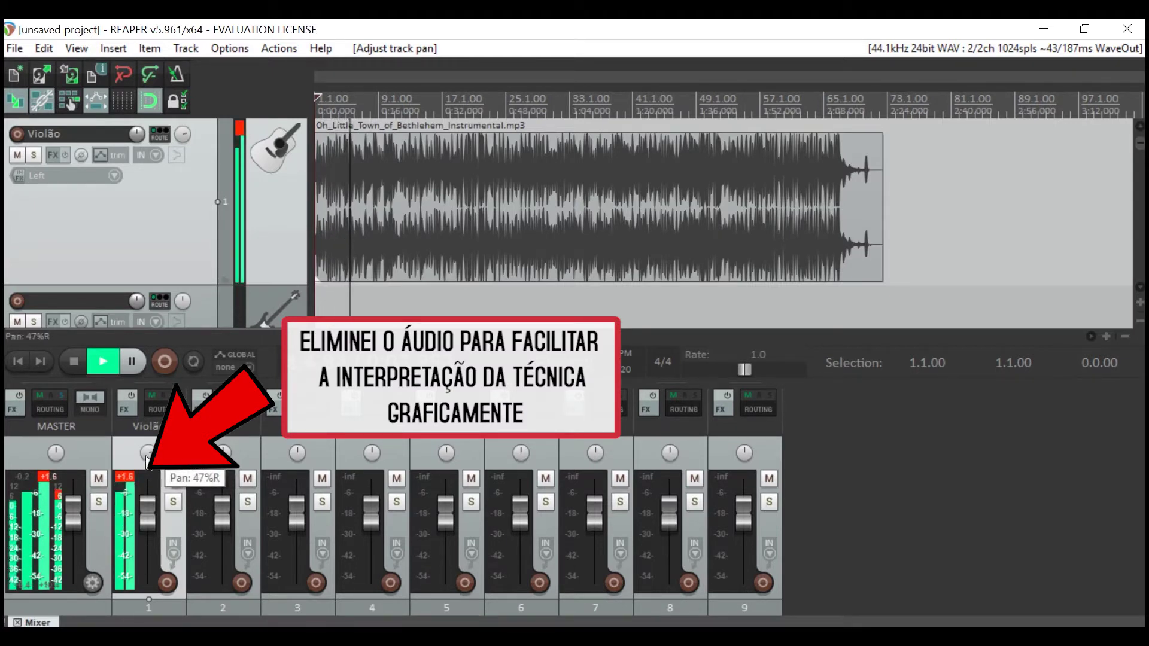
# Lower the Violão track's volume to about -16.1 dB and reset the master peak readings
pyautogui.moveTo(150, 513); pyautogui.dragTo(151, 534)
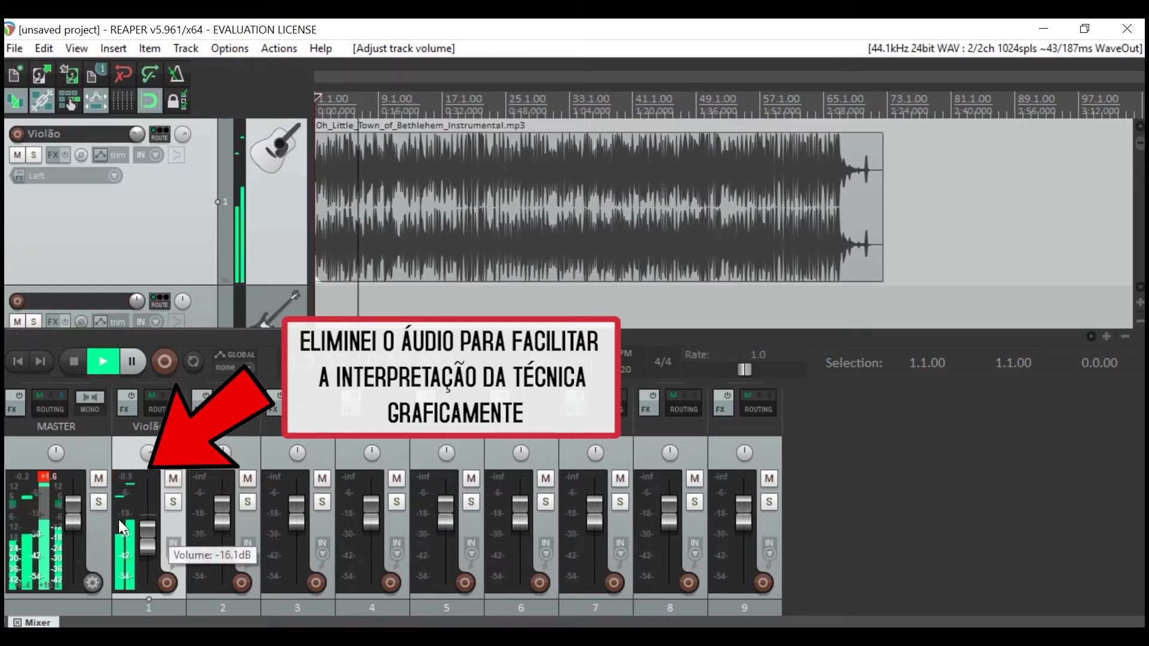
pyautogui.click(46, 476)
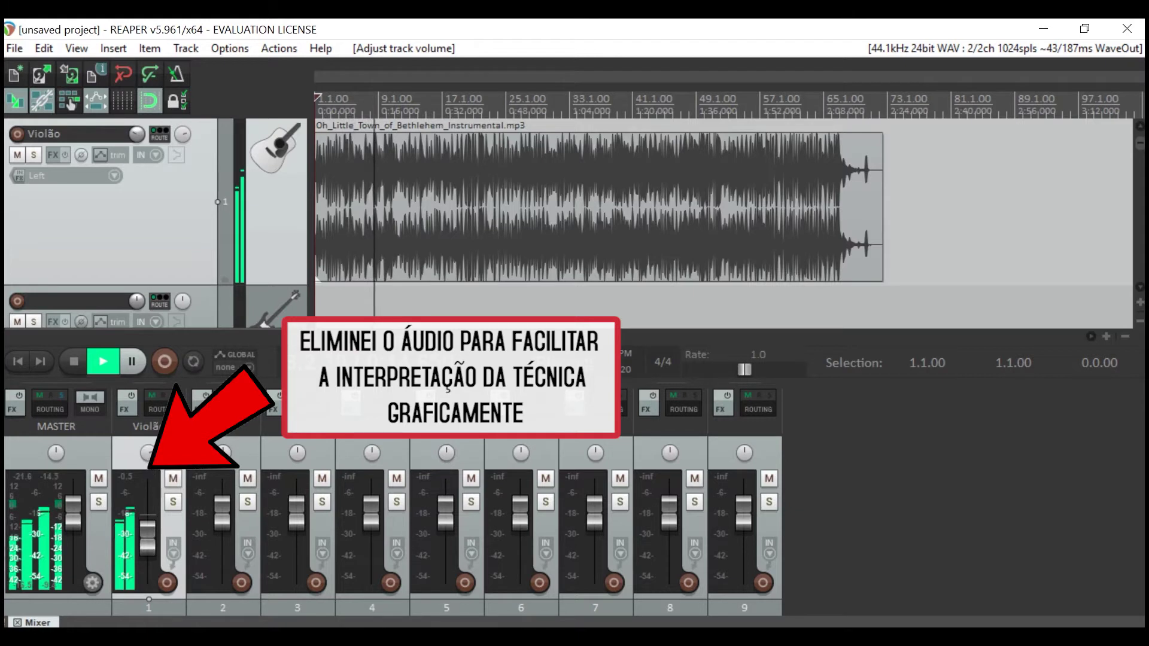
# Stop playback and reset the Violão track's pan to center
pyautogui.moveTo(159, 472)
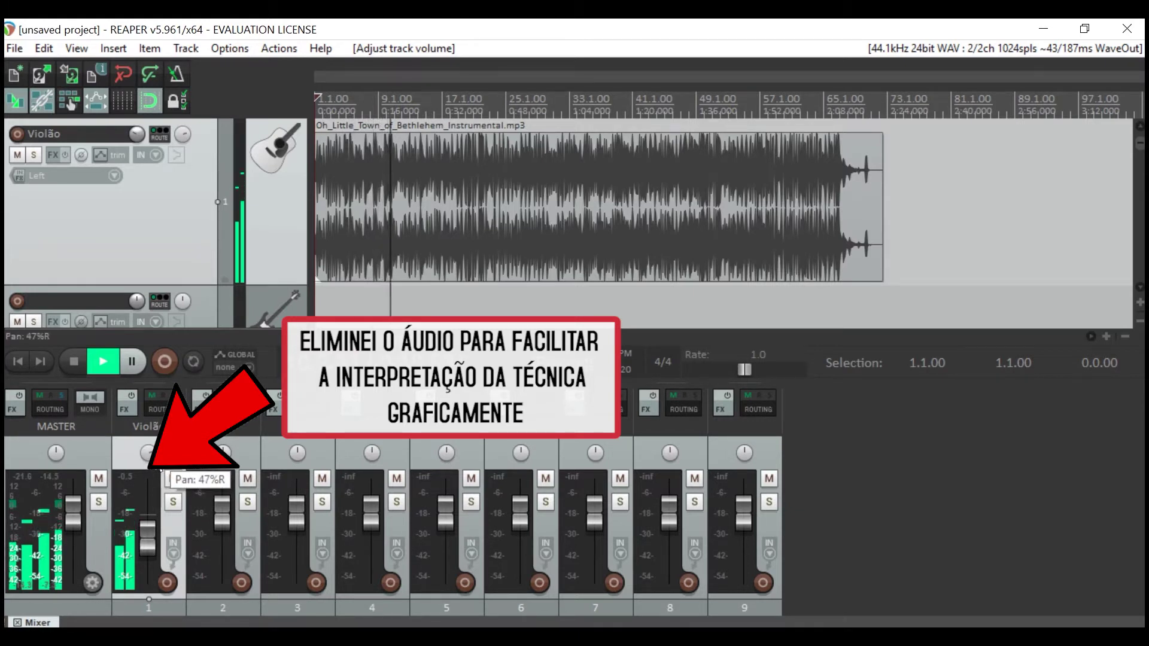
pyautogui.press('space')
pyautogui.doubleClick(152, 458)
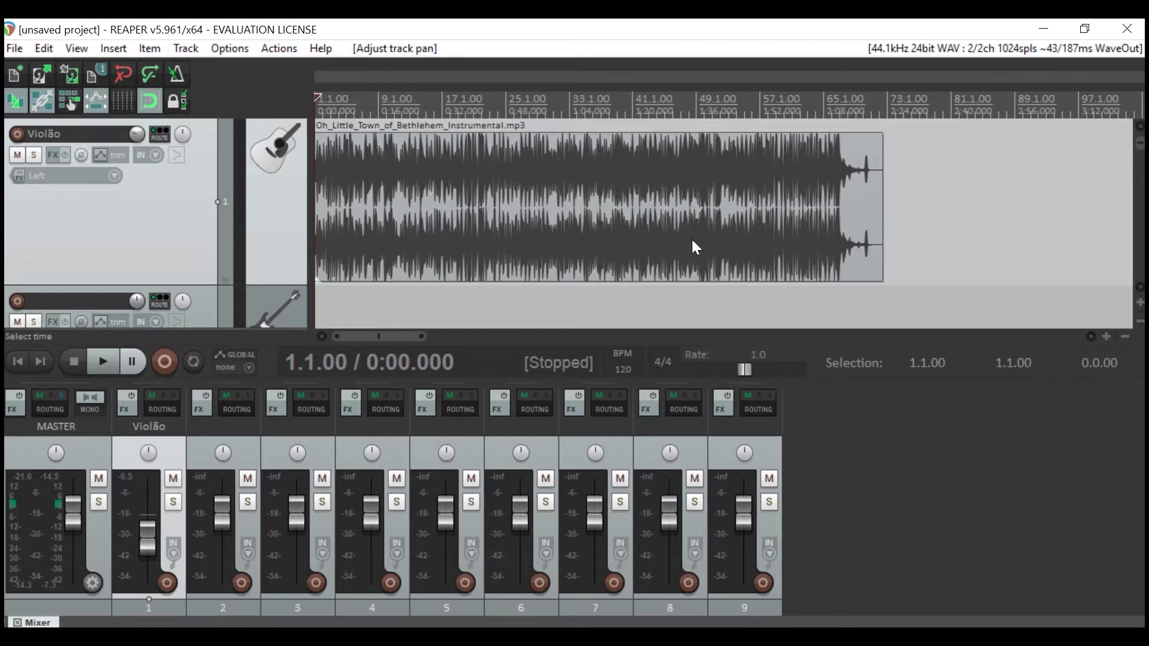
# Make the pan envelope of the Violão track visible
pyautogui.rightClick(171, 200)
pyautogui.moveTo(312, 579)
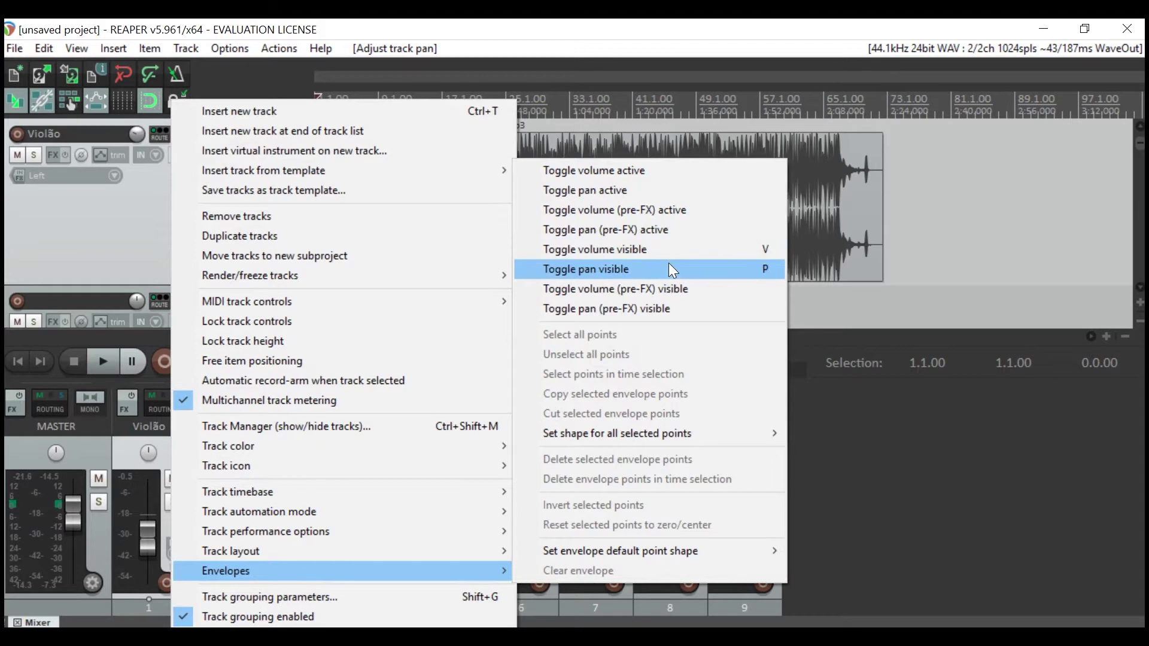
pyautogui.click(639, 276)
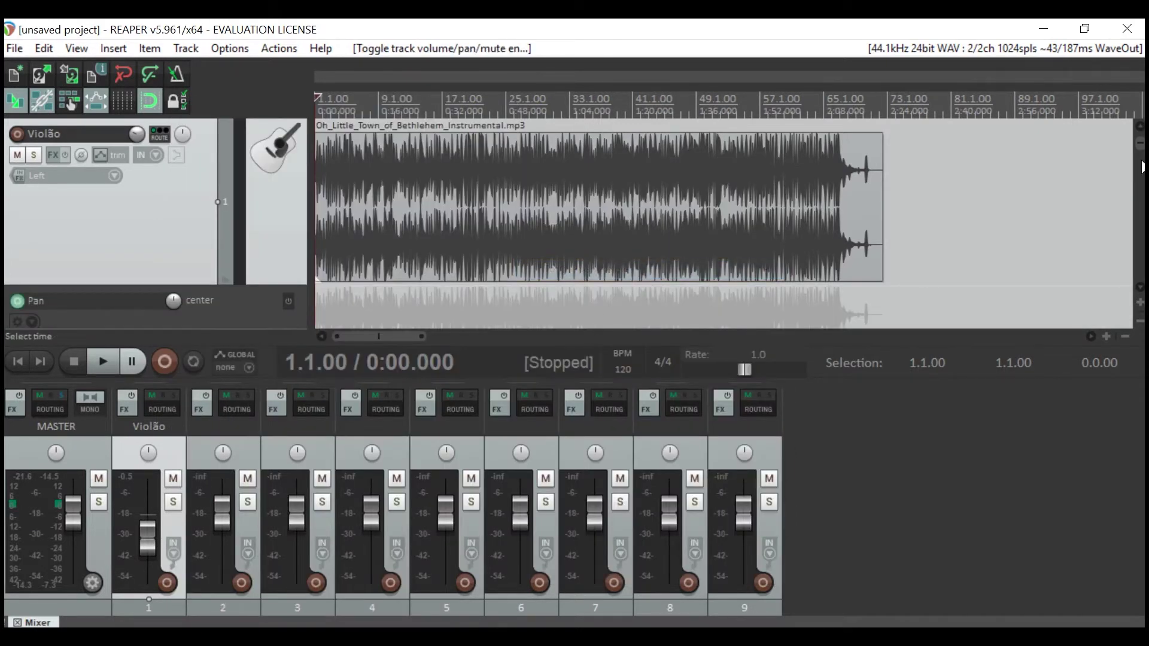
pyautogui.scroll(-3, 719, 228)
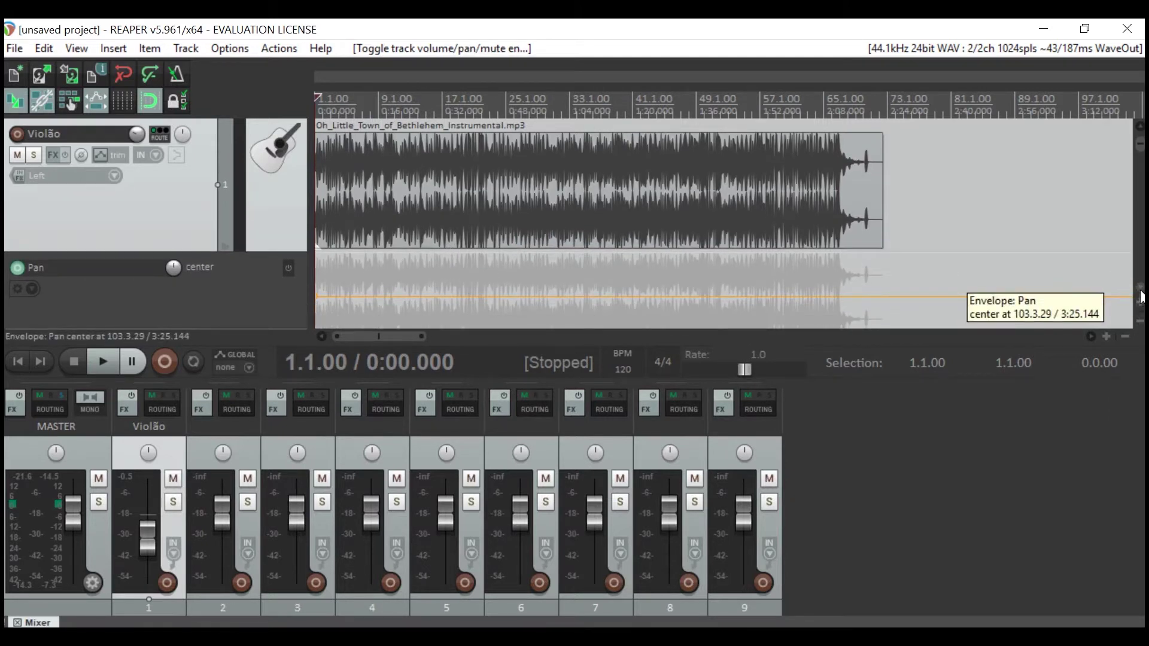
pyautogui.scroll(-2, 1141, 297)
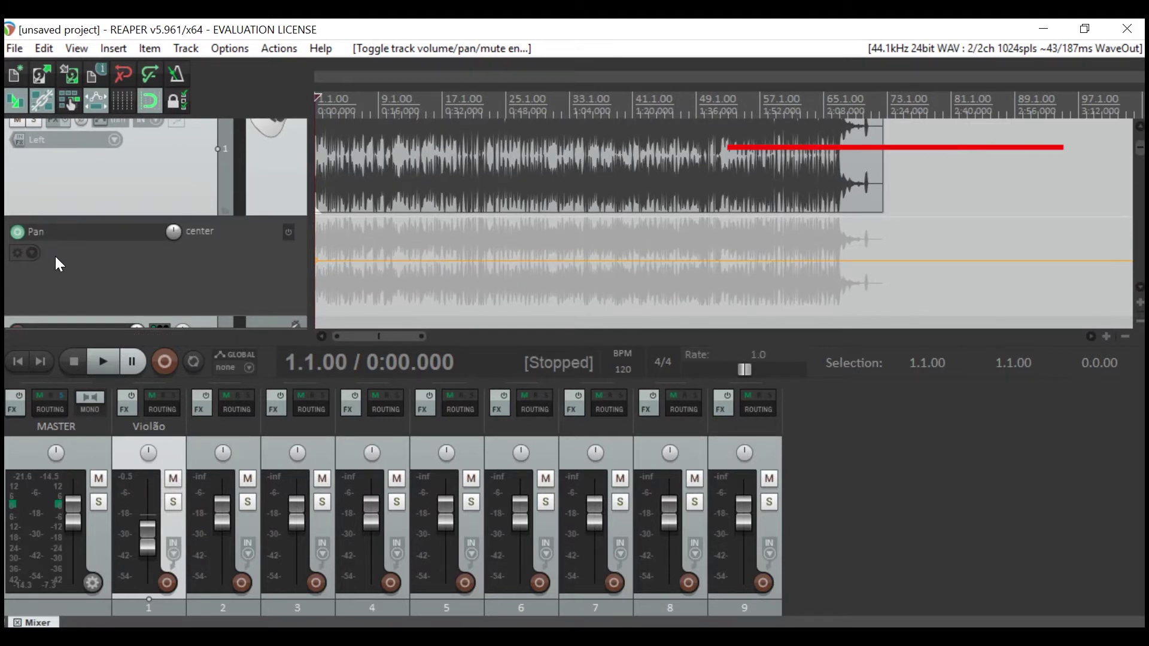
# Hide the Violão track's pan envelope and show it again
pyautogui.press('p')
pyautogui.scroll(1, 464, 166)
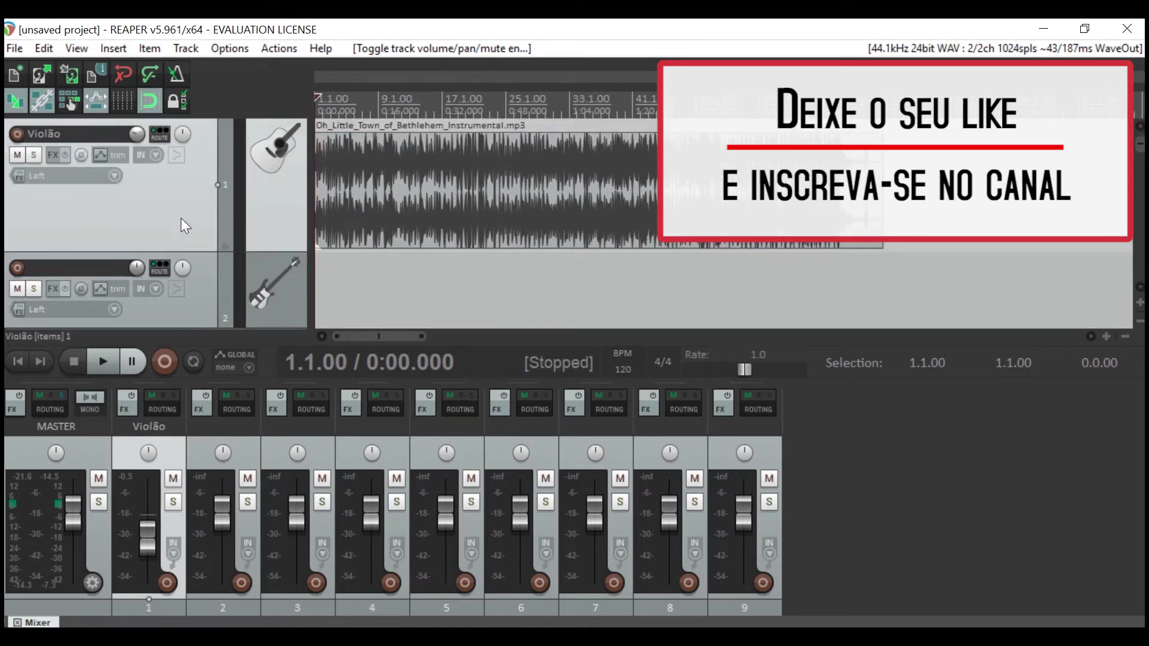
pyautogui.press('p')
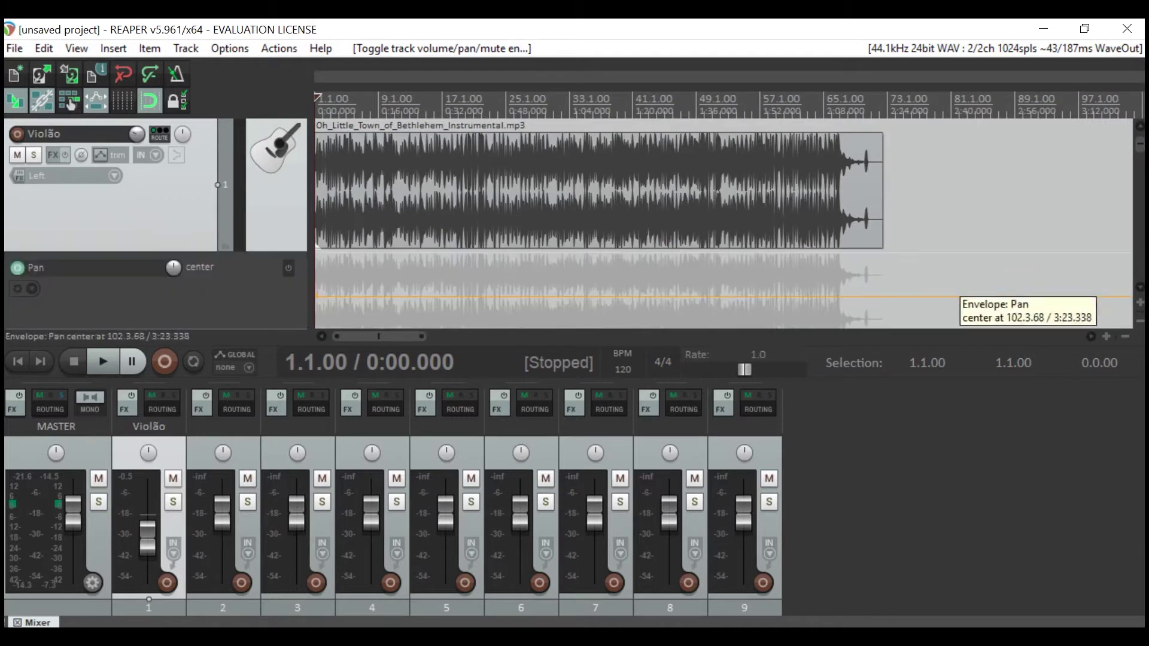
# Draw pan envelope points on Violão: center near bar 18, a left spike near bar 32, right near bar 45 and left near bar 65
pyautogui.moveTo(1141, 293); pyautogui.dragTo(1141, 297)
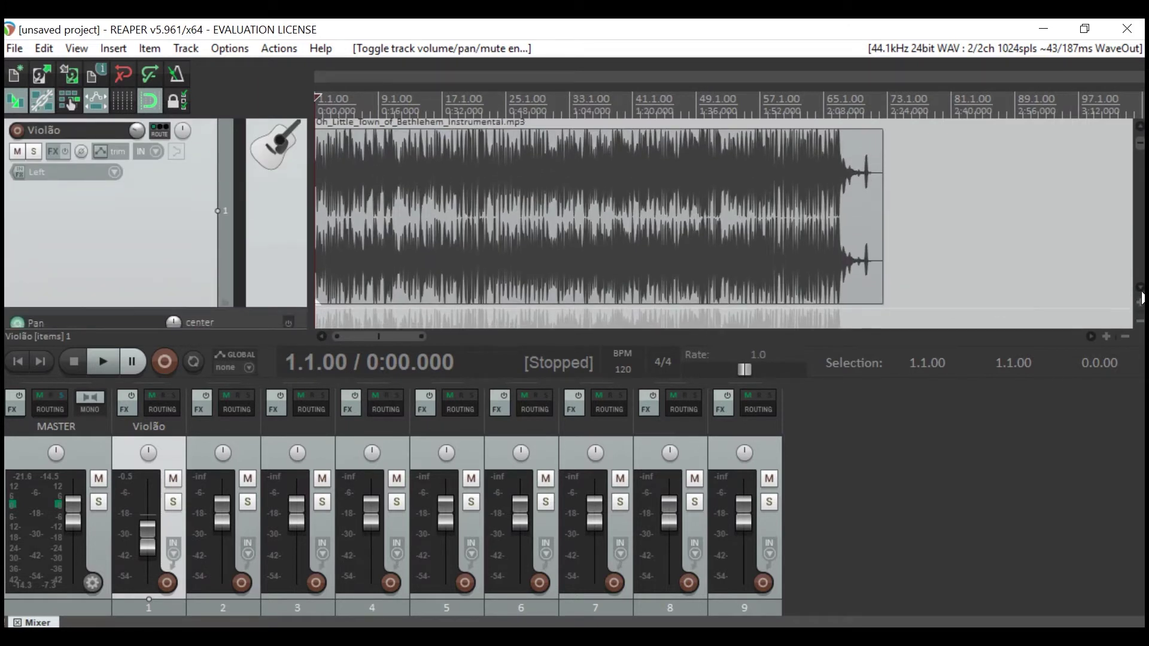
pyautogui.scroll(-5, 1142, 297)
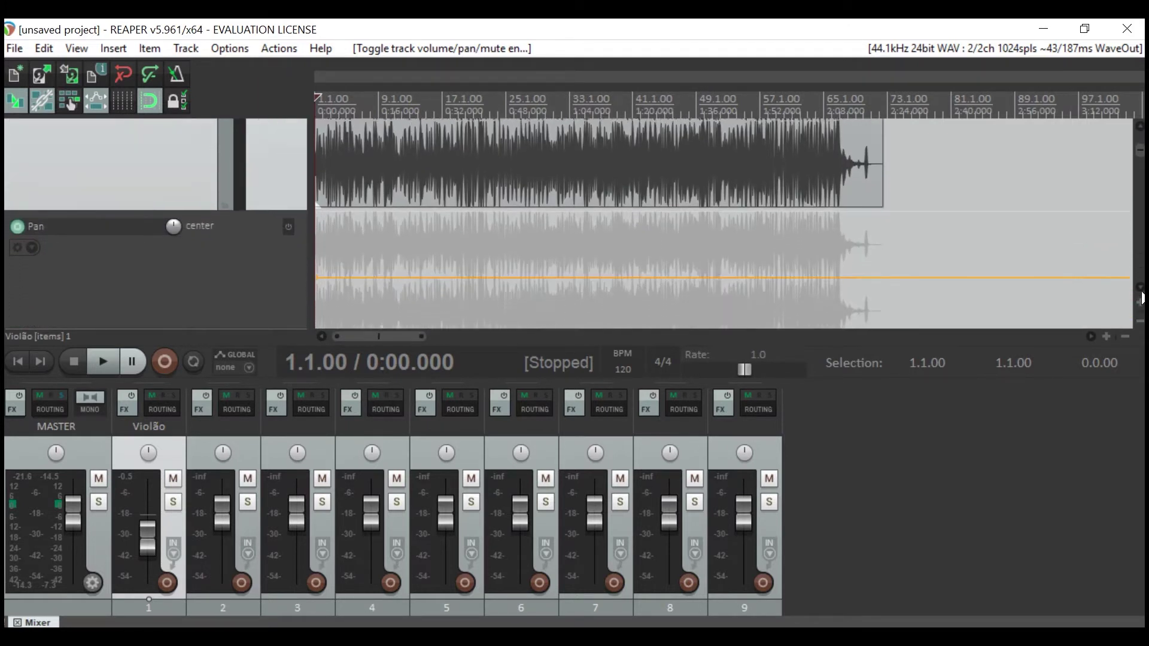
pyautogui.scroll(-2, 1142, 298)
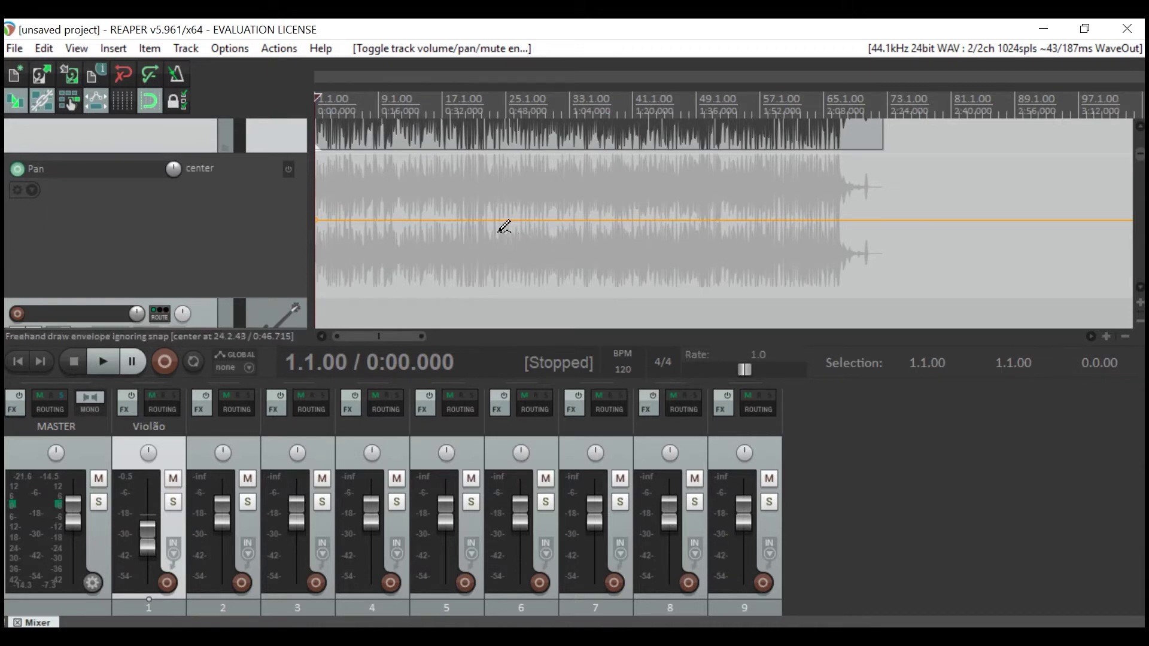
pyautogui.moveTo(479, 210); pyautogui.dragTo(463, 221)
pyautogui.moveTo(563, 157)
pyautogui.mouseDown()
pyautogui.moveTo(498, 219)
pyautogui.moveTo(464, 220)
pyautogui.mouseUp()
pyautogui.moveTo(670, 285); pyautogui.dragTo(606, 221)
pyautogui.moveTo(824, 158); pyautogui.dragTo(825, 220)
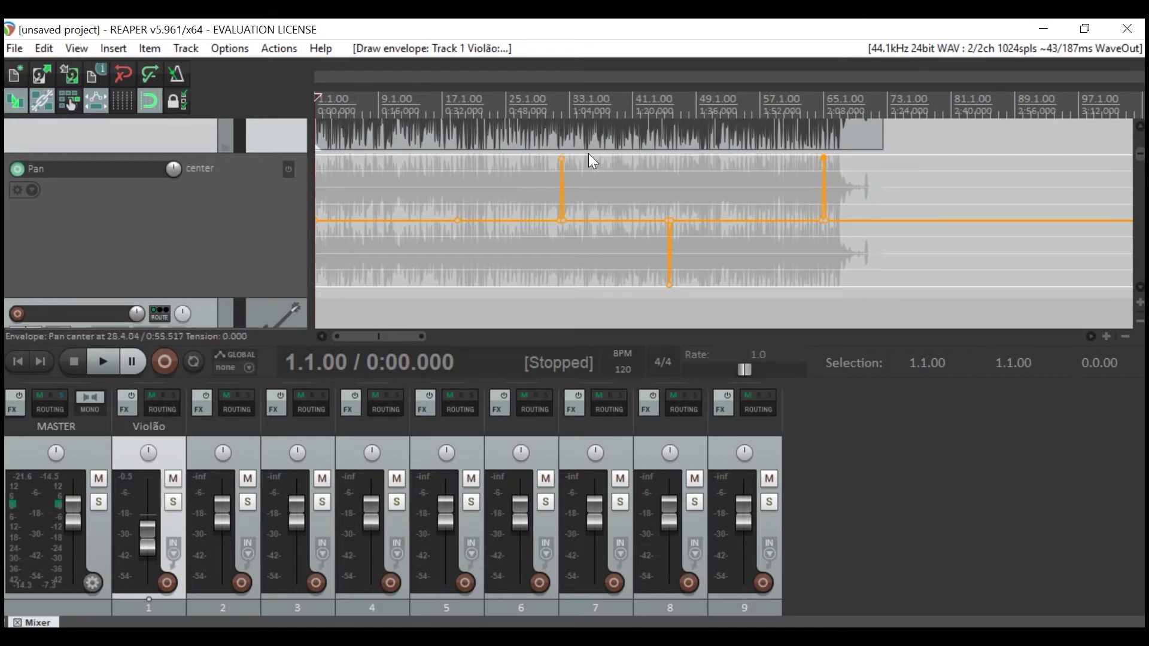
# Delete the center points beside the left spike near bar 32 so the pan ramps gradually up to it and back
pyautogui.click(458, 221)
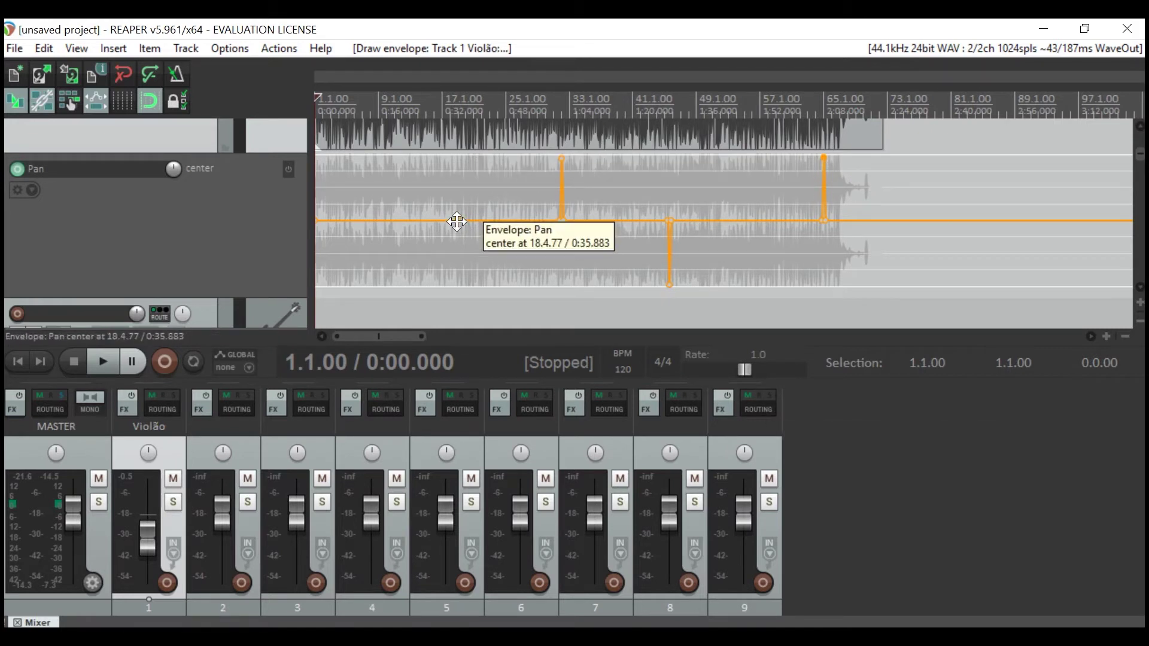
pyautogui.click(560, 154)
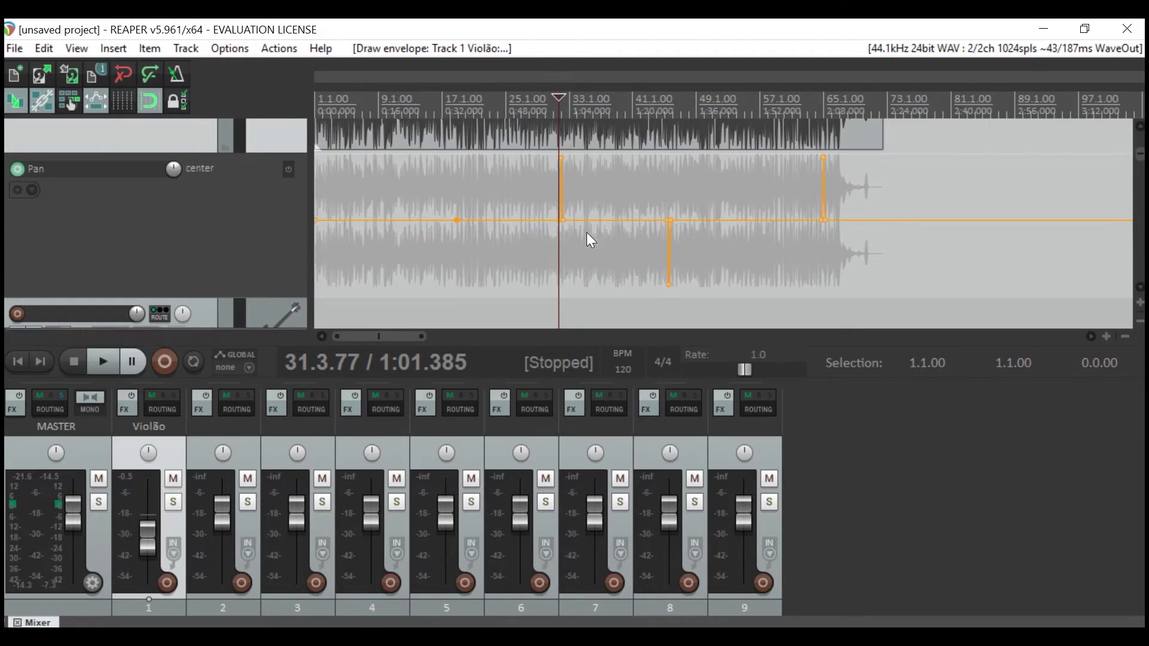
pyautogui.press('alt')
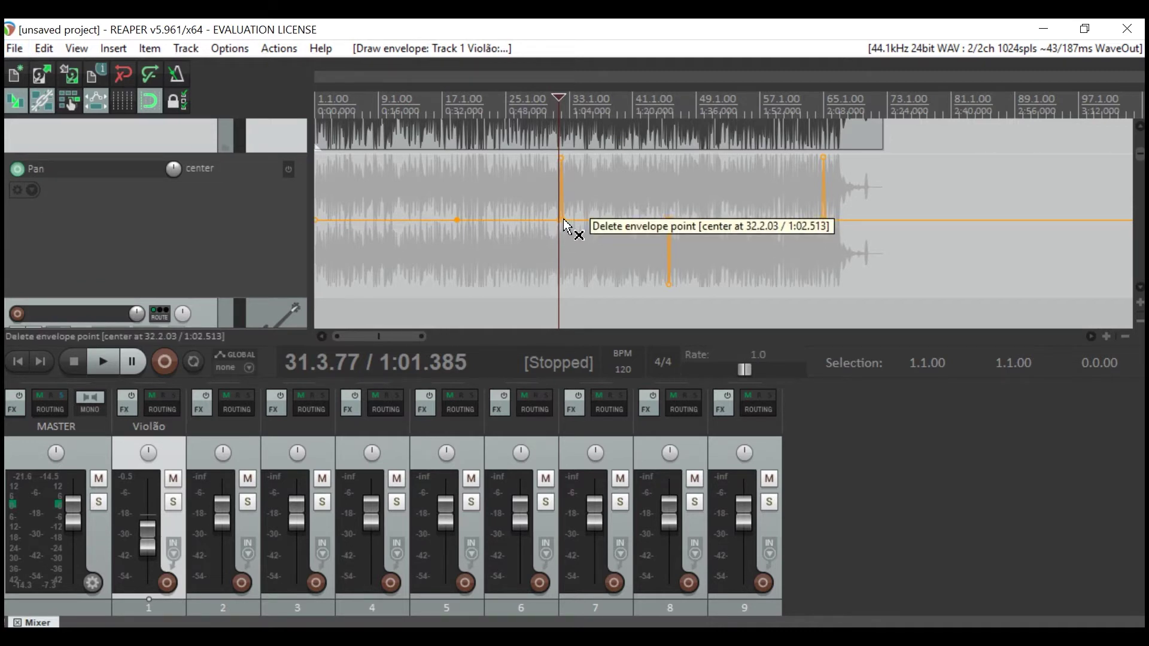
pyautogui.keyDown('alt'); pyautogui.click(565, 221); pyautogui.keyUp('alt')
pyautogui.keyDown('alt'); pyautogui.click(565, 222); pyautogui.keyUp('alt')
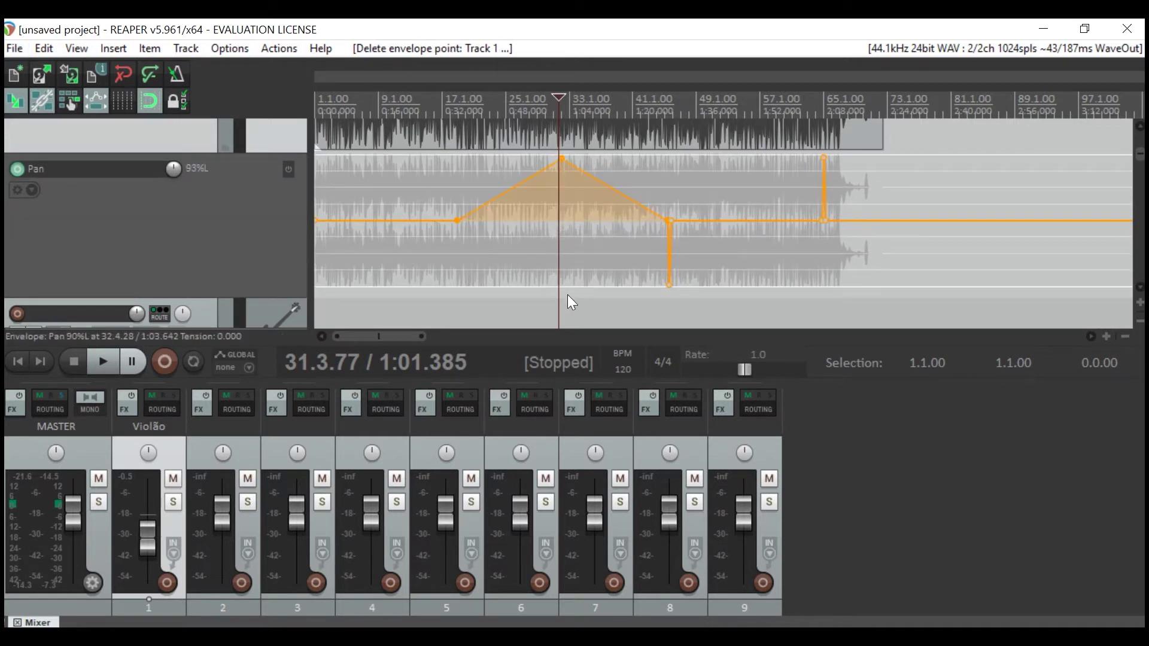
# Reshape the pan envelope: ramp from center near bar 6 to the left peak near bar 19, through center near bar 33, to the right point near bar 45
pyautogui.click(506, 302)
pyautogui.moveTo(464, 217)
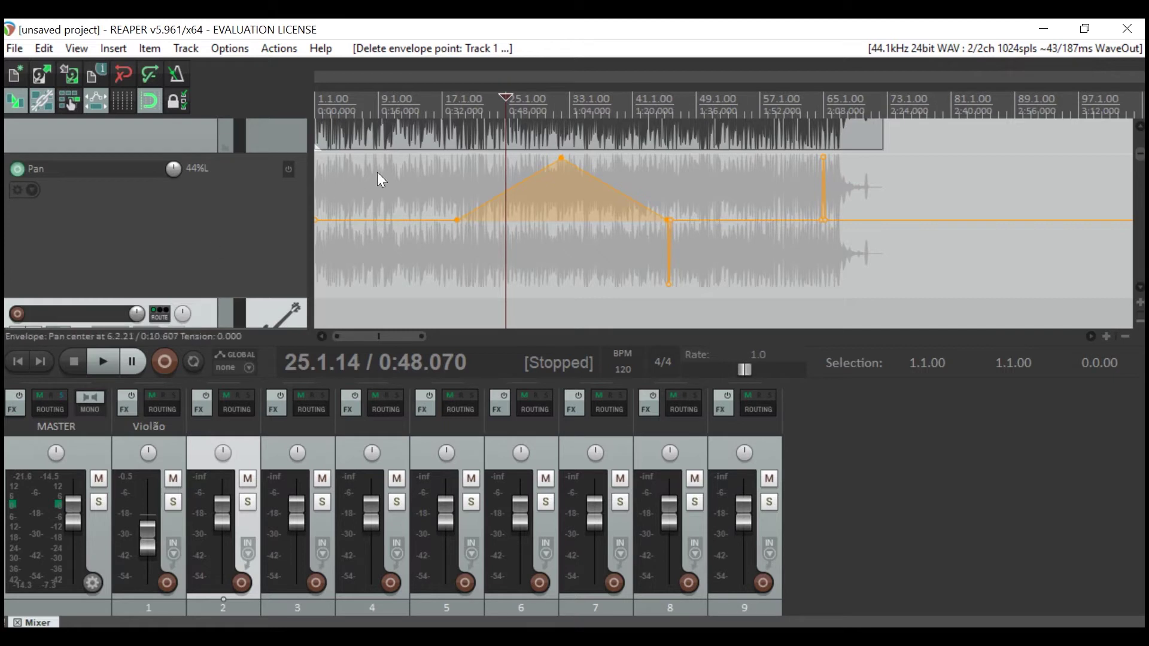
pyautogui.moveTo(456, 220); pyautogui.dragTo(359, 220)
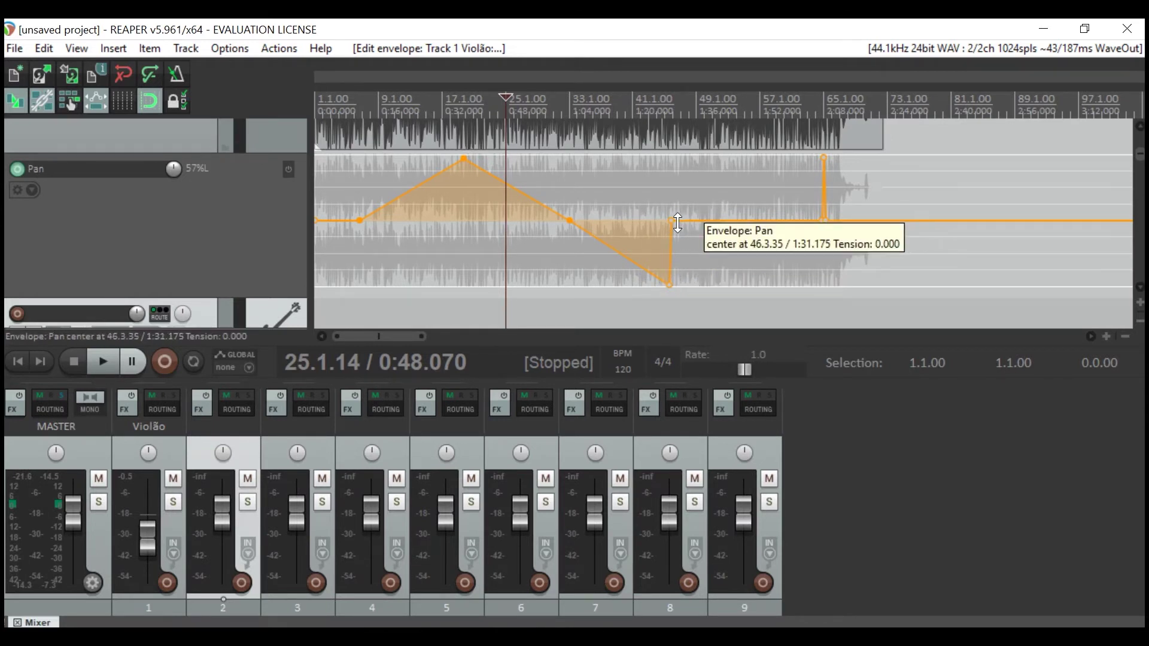
# Play the project from near the start to check the pan automation on the Violão meters
pyautogui.click(324, 105)
pyautogui.press('space')
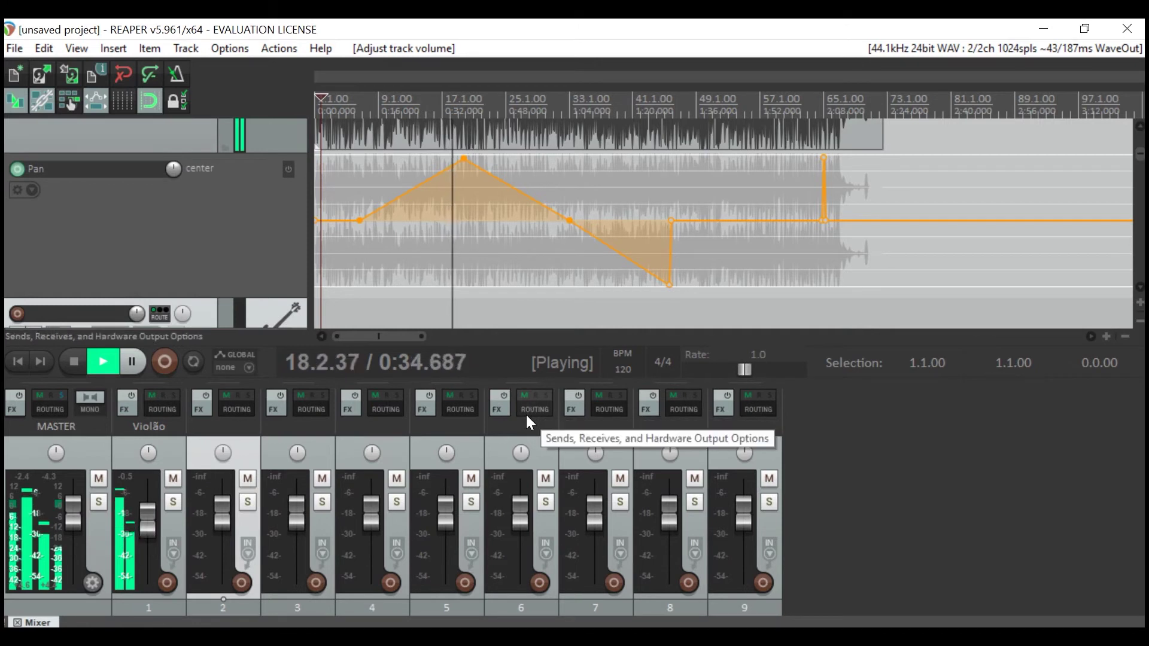
pyautogui.moveTo(468, 162)
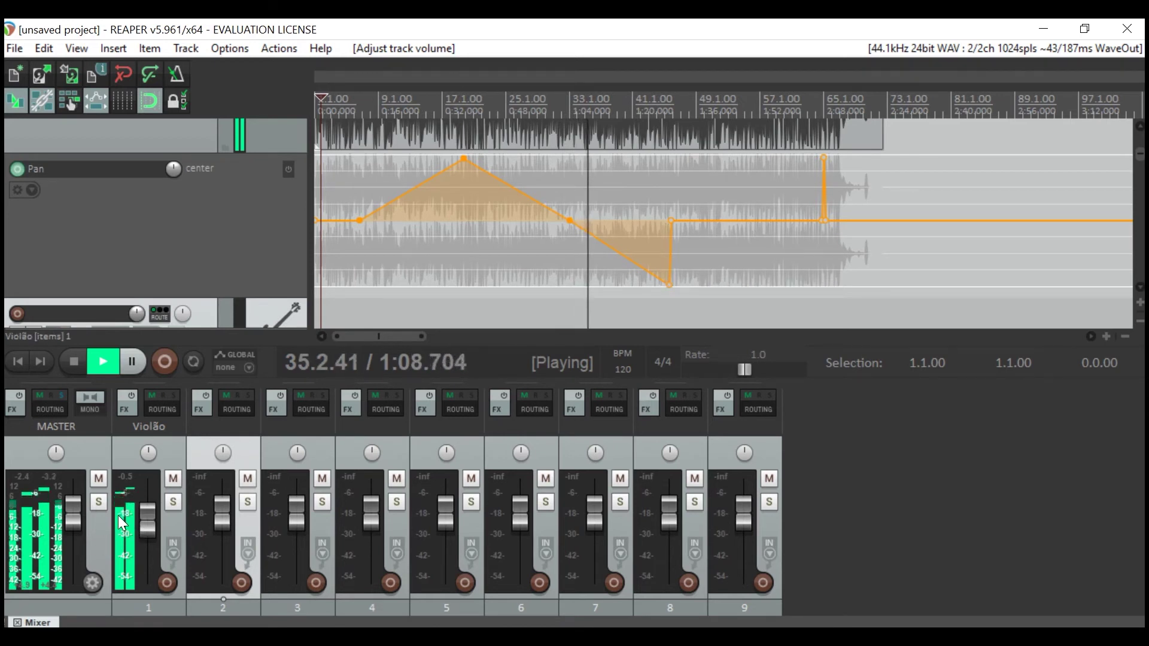
# Stop playback, then replay the passage from about bar 44 to check the hard-right pan and its sudden return to center on the Violão meters
pyautogui.press('space')
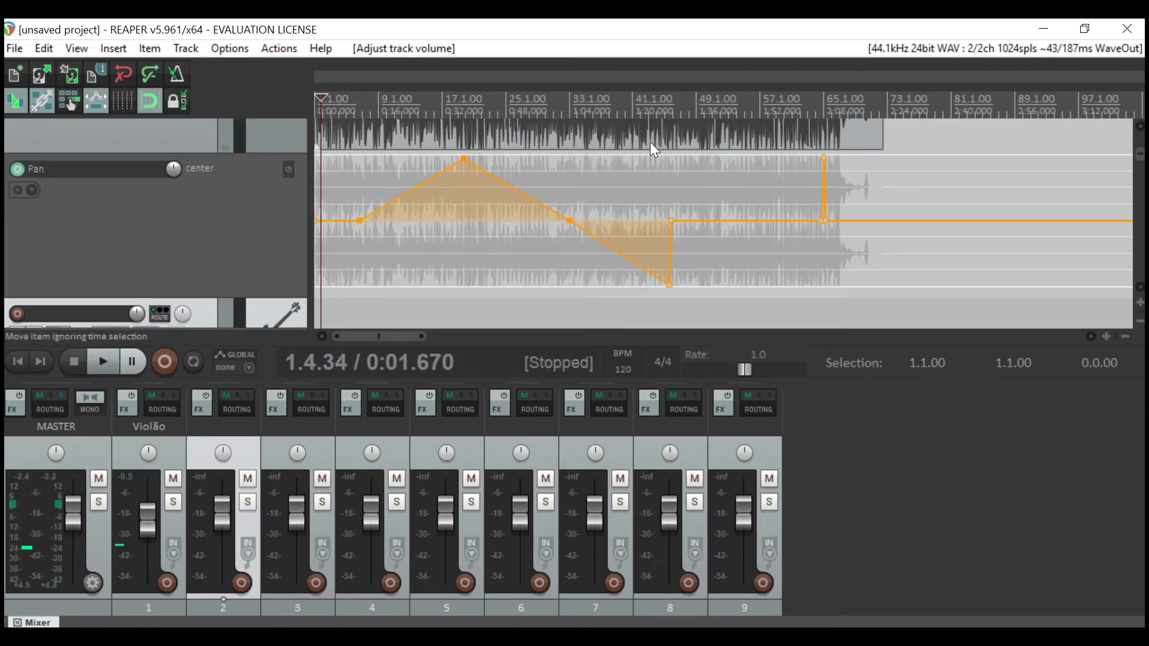
pyautogui.click(660, 156)
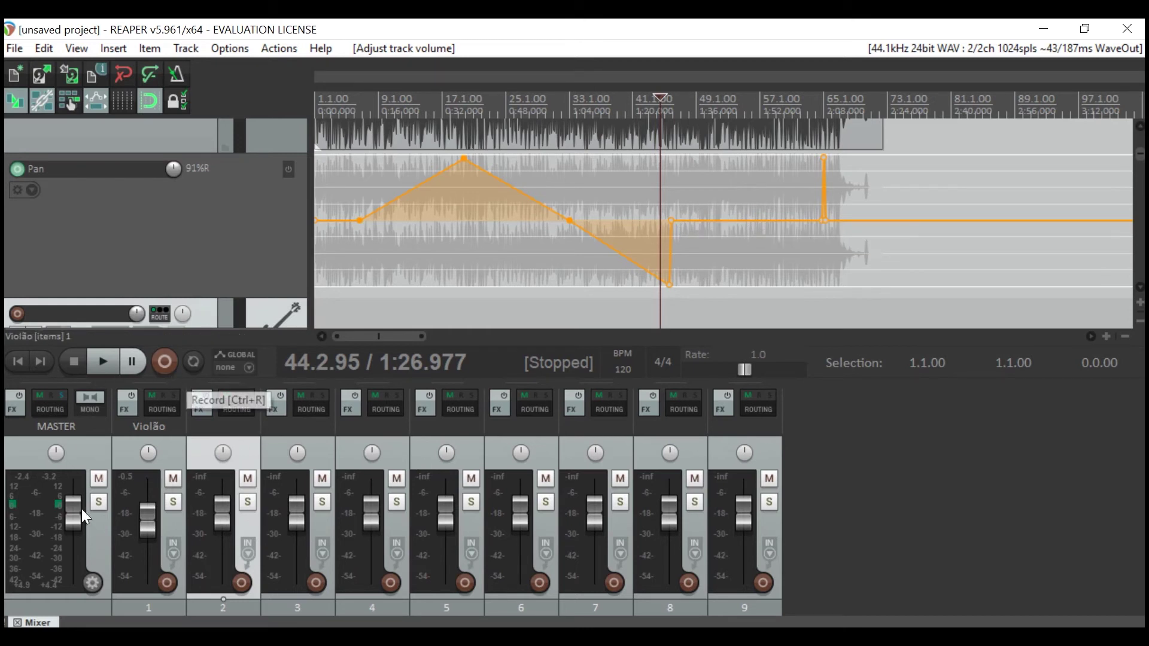
pyautogui.press('space')
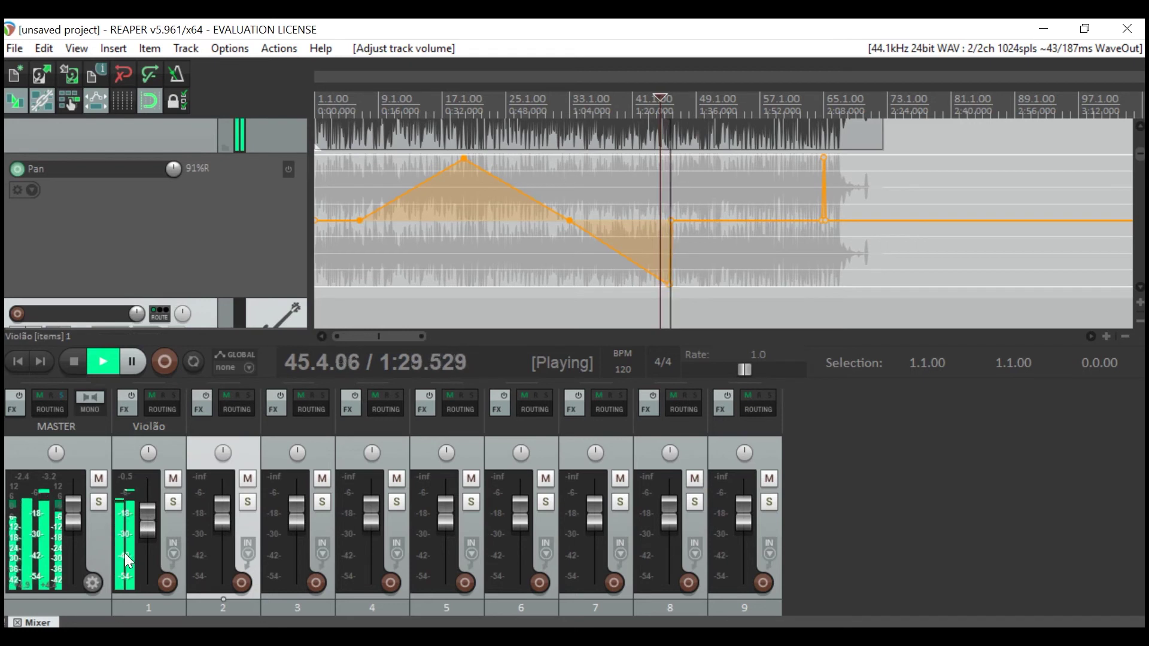
pyautogui.press('space')
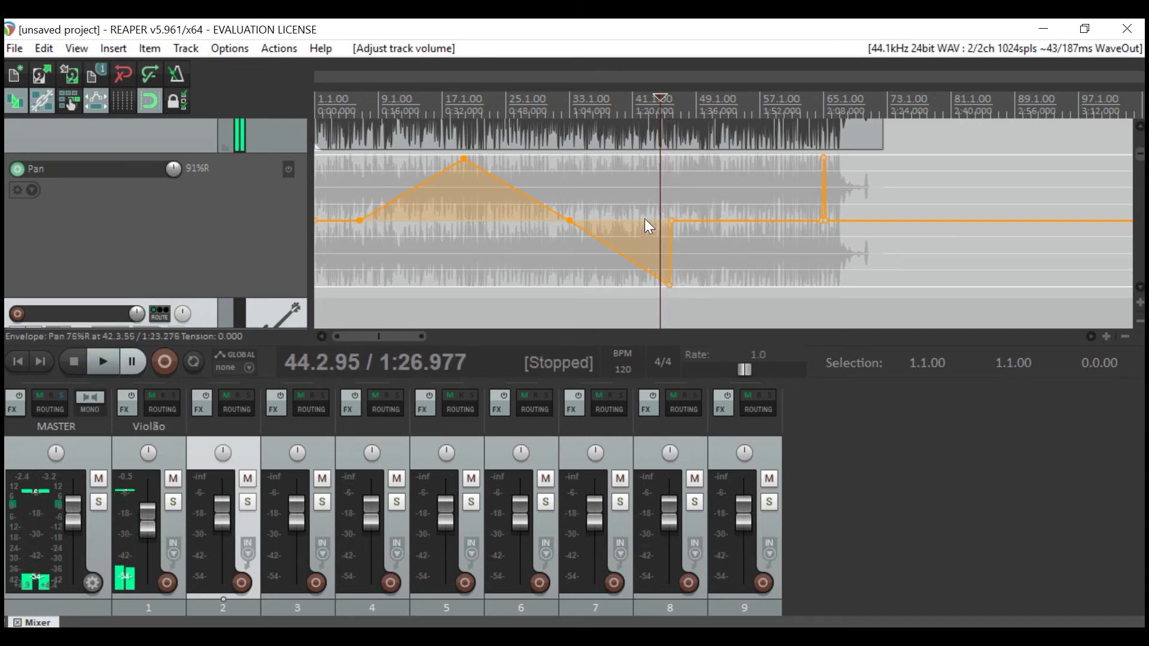
pyautogui.click(663, 102)
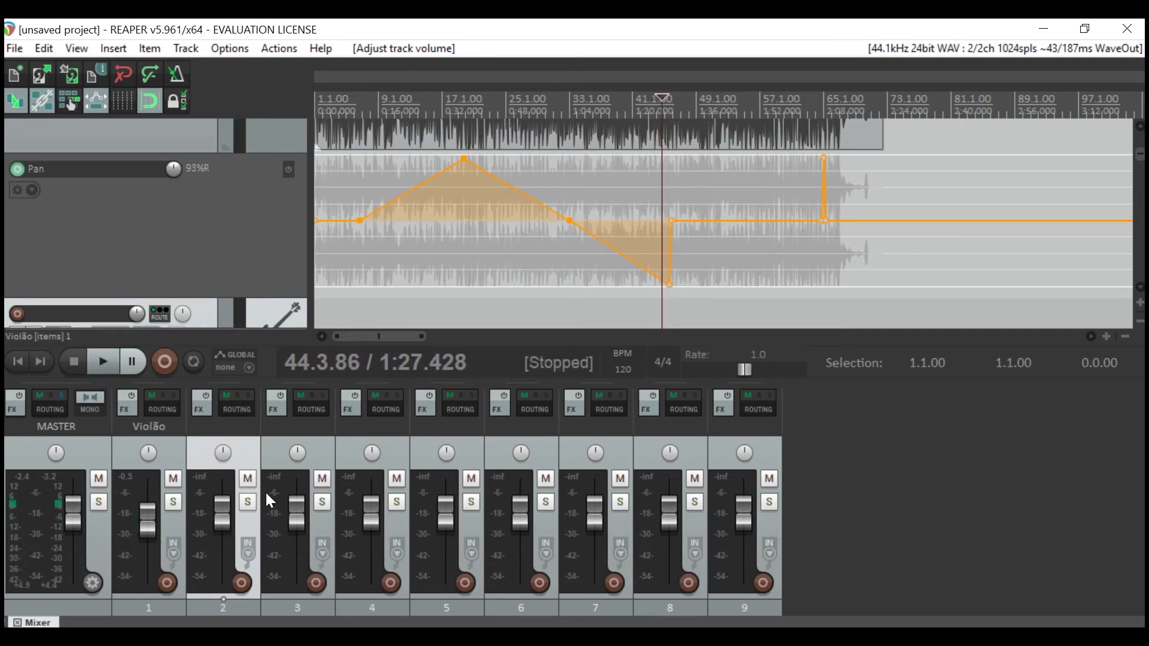
pyautogui.press('space')
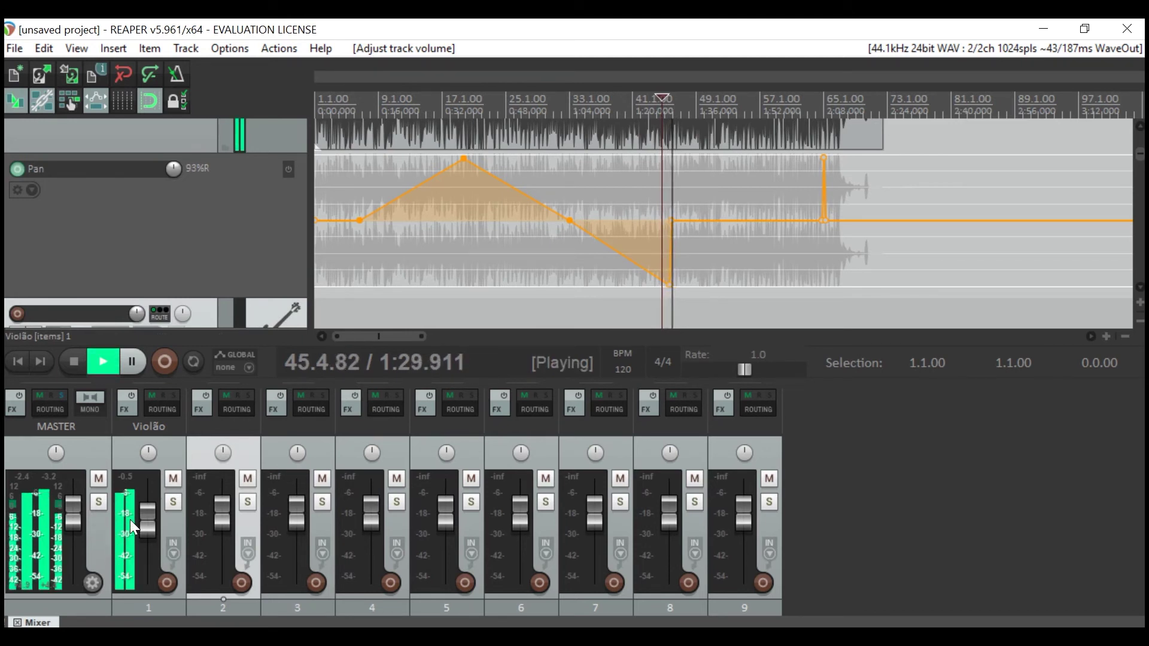
pyautogui.press('space')
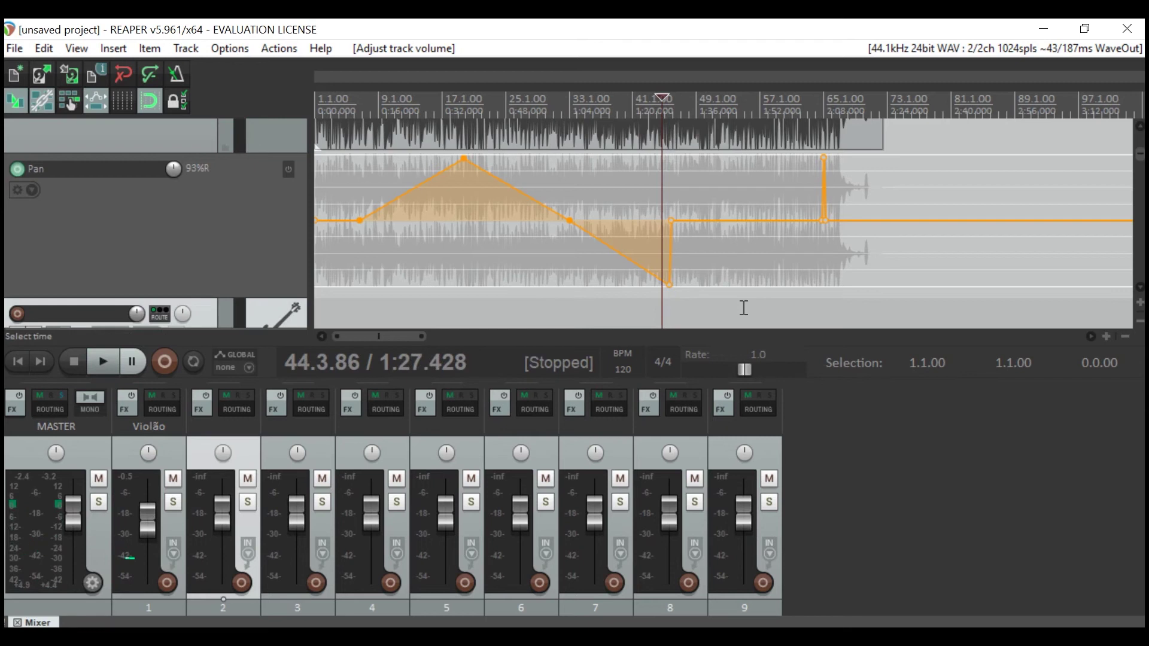
pyautogui.click(744, 308)
pyautogui.moveTo(570, 222)
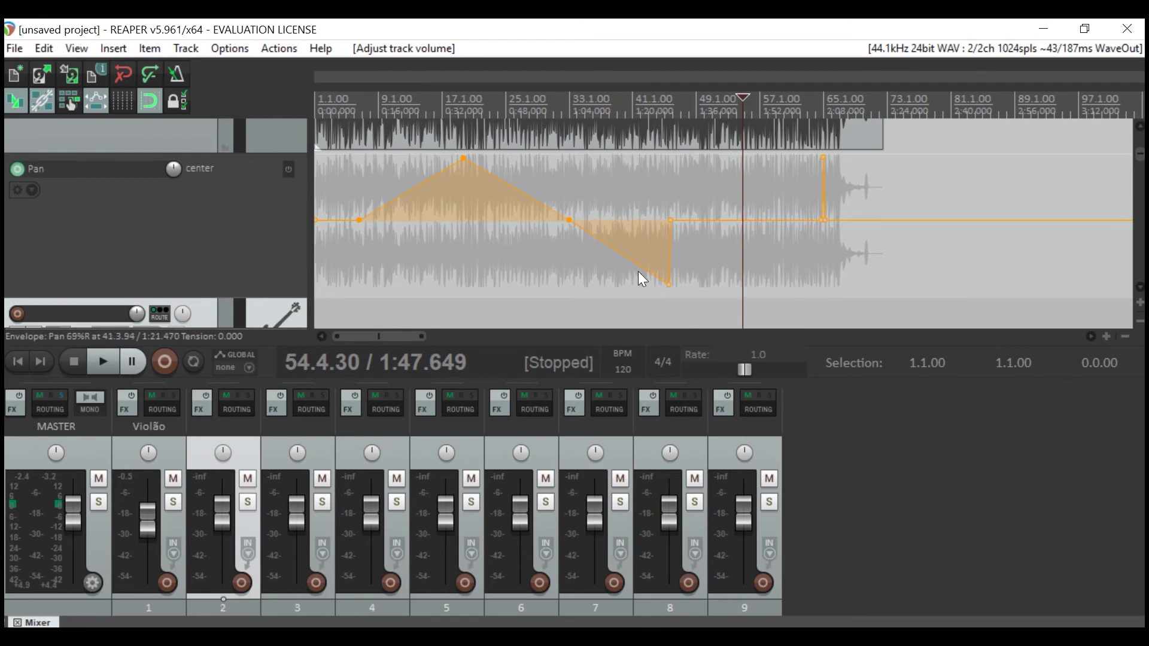
pyautogui.click(636, 189)
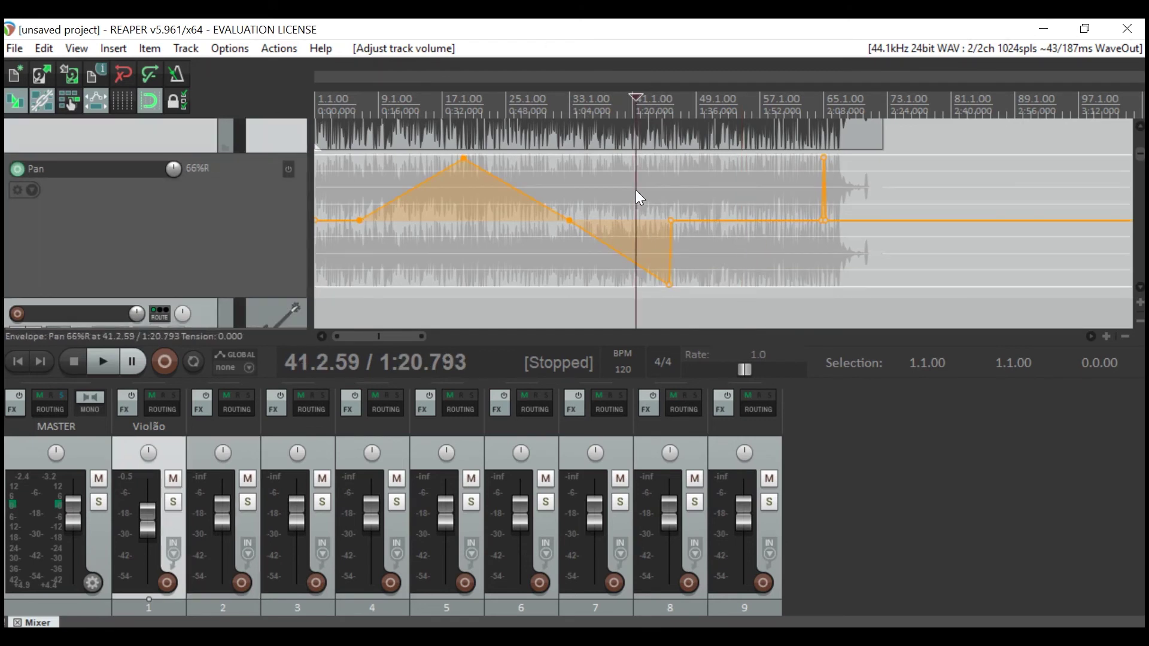
pyautogui.click(751, 245)
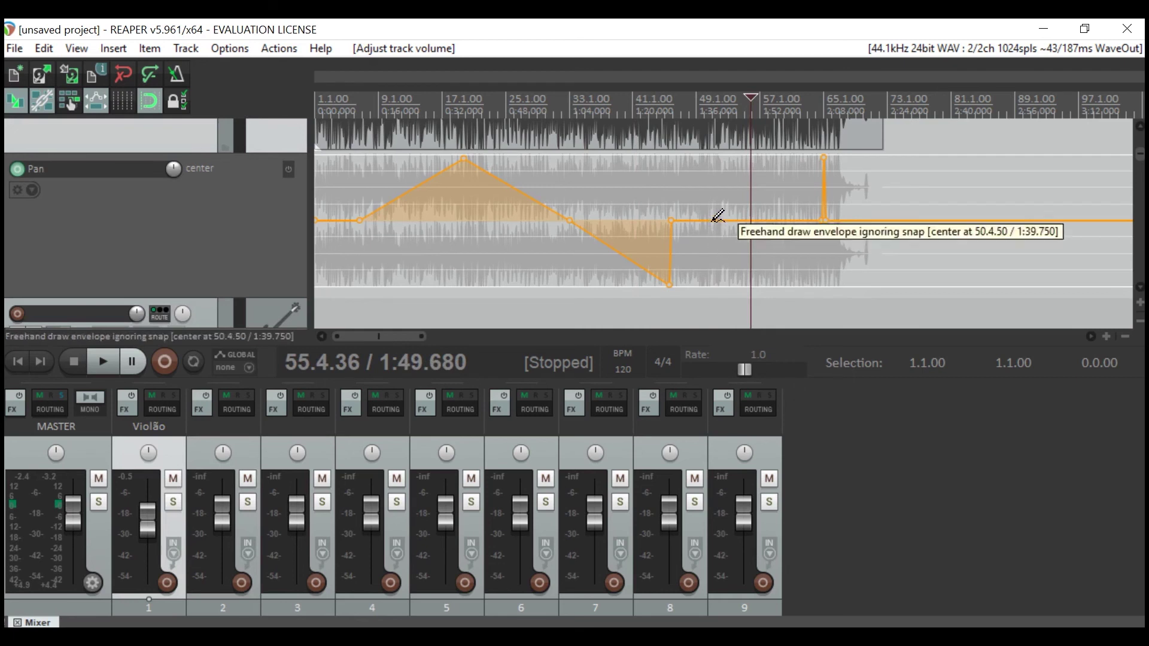
# Draw a left spike in Violão's pan envelope near bar 54 and widen it into gradual ramps from near bar 50 and to near bar 60
pyautogui.moveTo(722, 214)
pyautogui.mouseDown()
pyautogui.moveTo(736, 191)
pyautogui.moveTo(786, 216)
pyautogui.mouseUp()
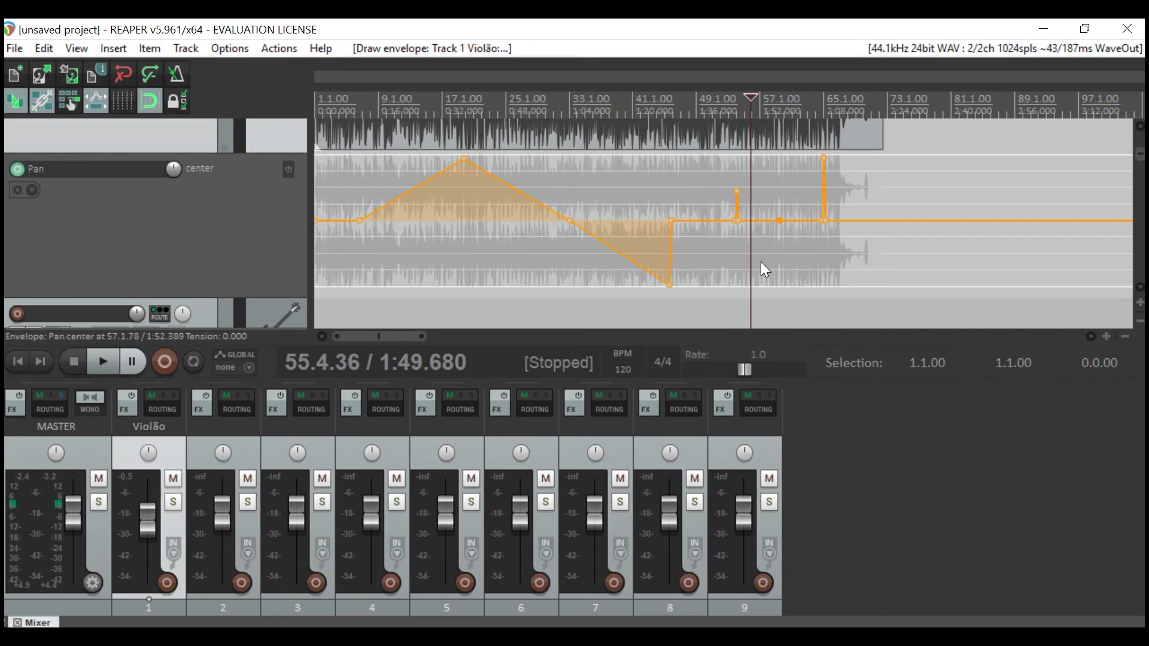
pyautogui.keyDown('alt'); pyautogui.click(741, 228); pyautogui.keyUp('alt')
pyautogui.moveTo(733, 220); pyautogui.dragTo(706, 226)
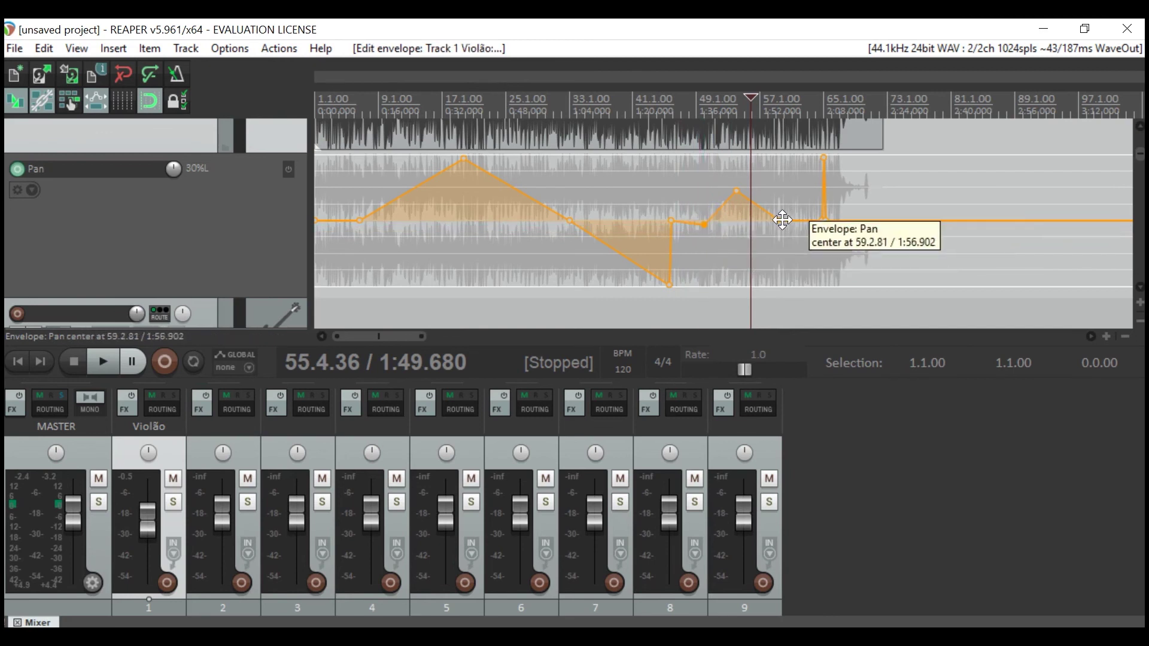
pyautogui.moveTo(794, 228); pyautogui.dragTo(842, 267)
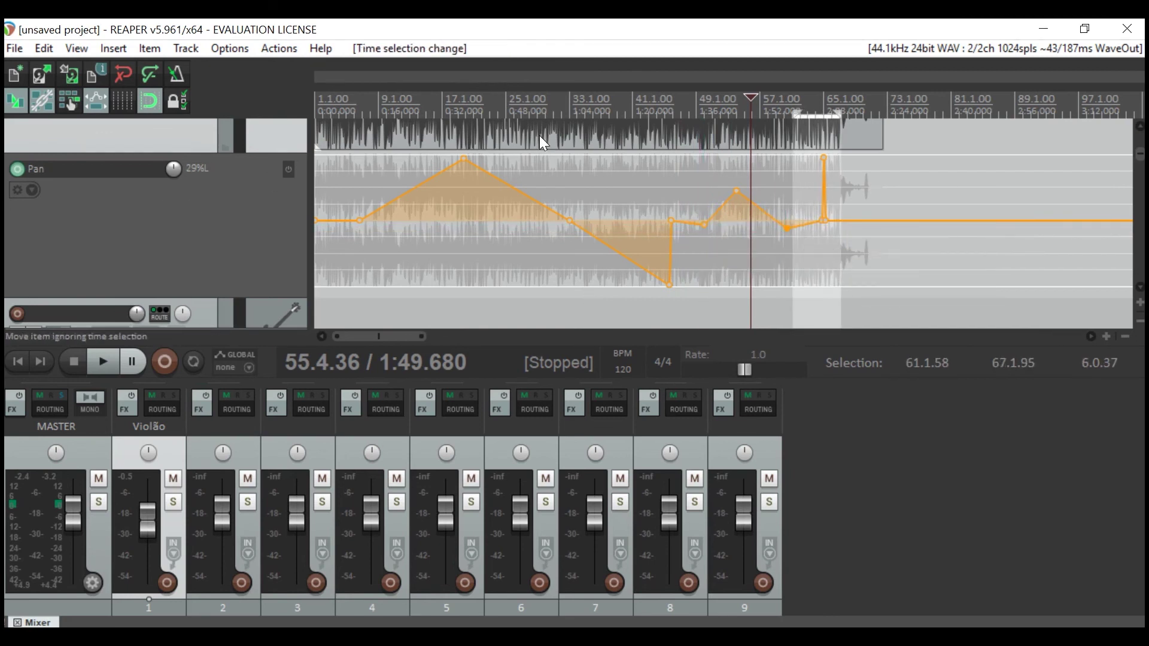
# Move the first left-peak point of the pan envelope to the right-panned side near bar 69
pyautogui.moveTo(464, 156); pyautogui.dragTo(855, 298)
pyautogui.click(771, 256)
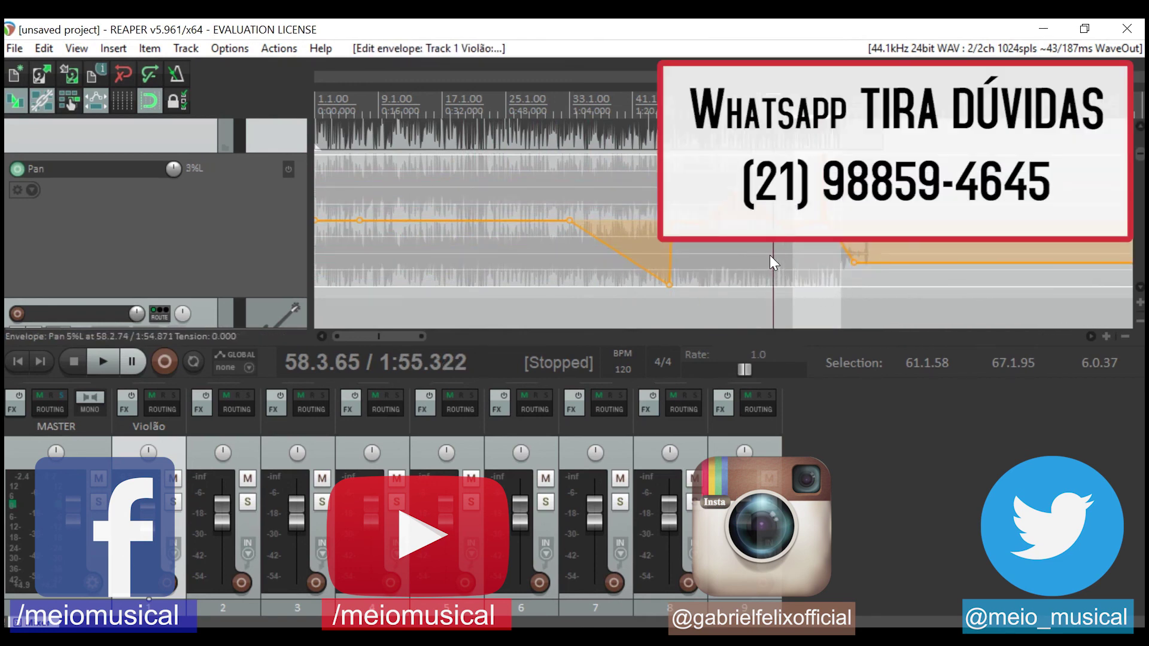